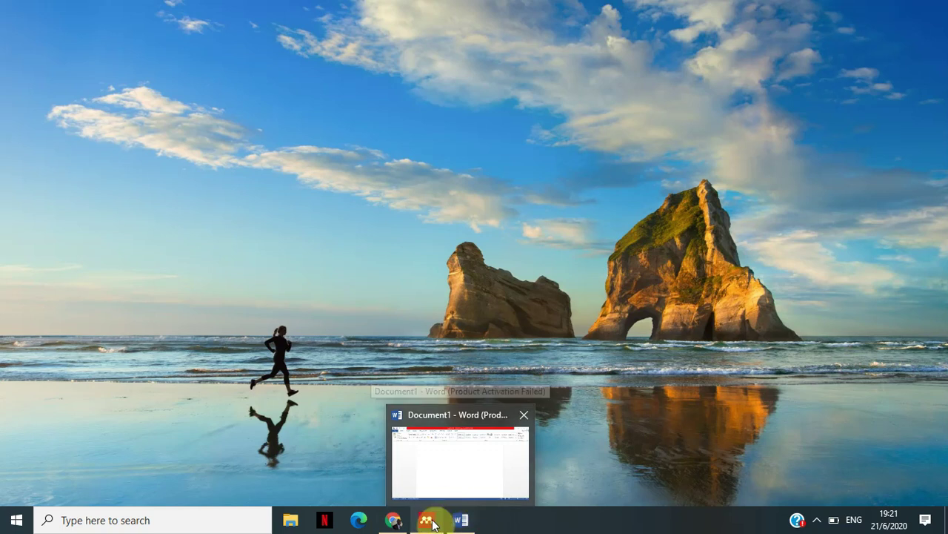
- Bring up Mendeley Desktop from the taskbar to show the APA-formatted library
left_click(428, 521)
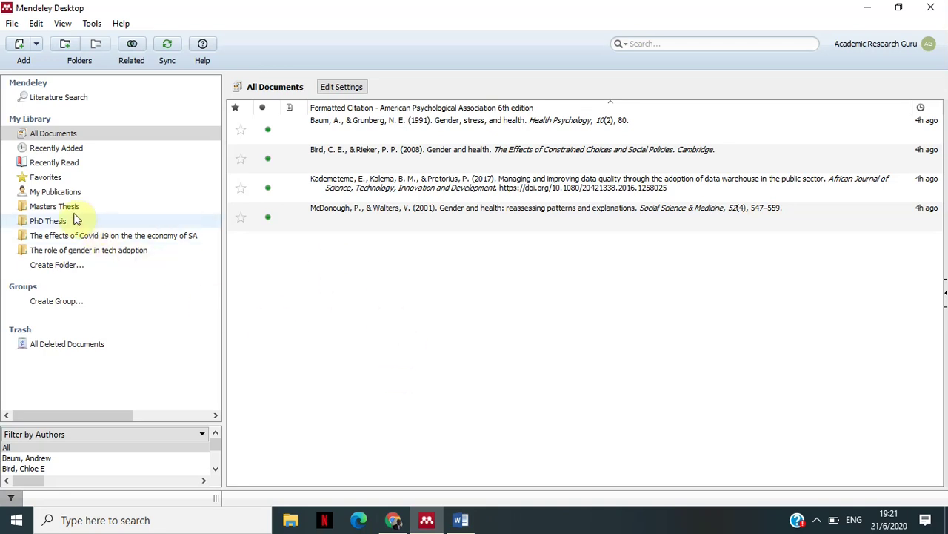
- Select the Masters Thesis folder under My Library to list its four references
left_click(65, 212)
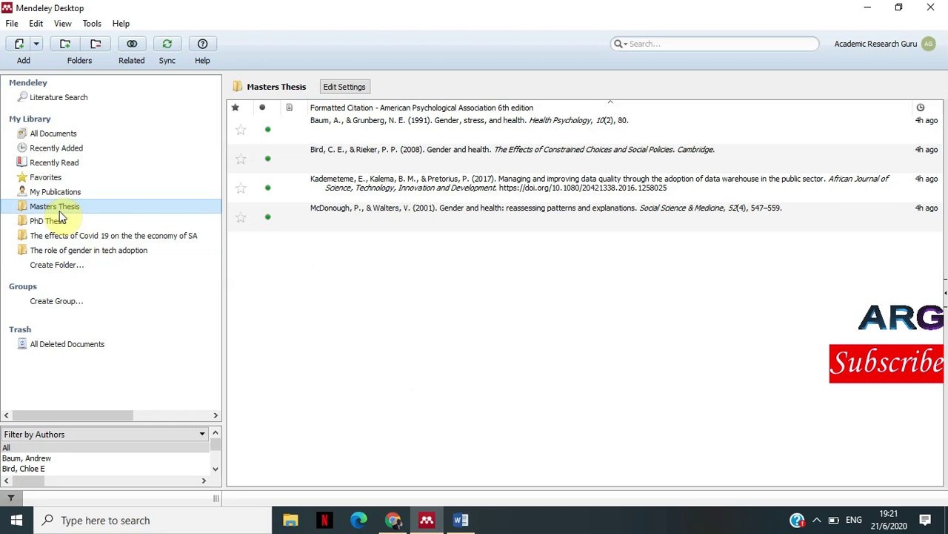
left_click(58, 210)
left_click(323, 311)
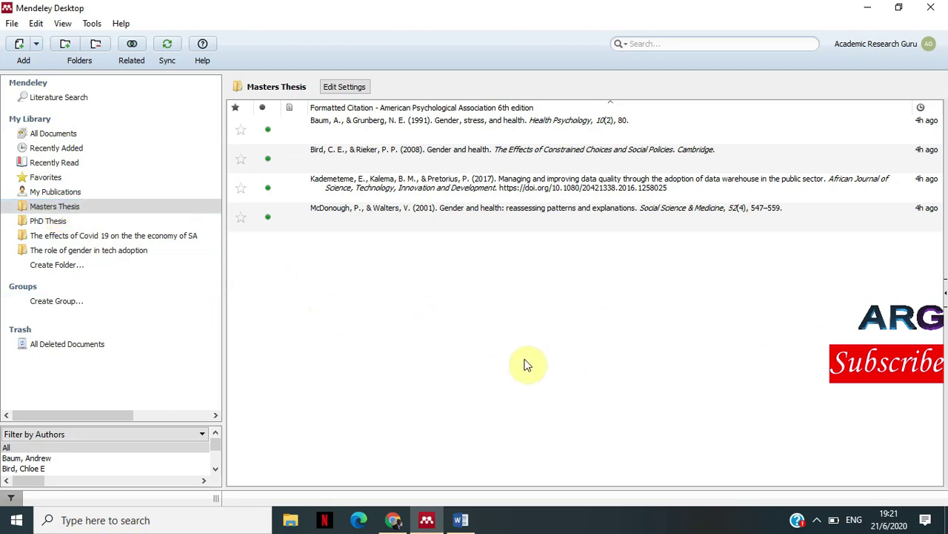
right_click(506, 303)
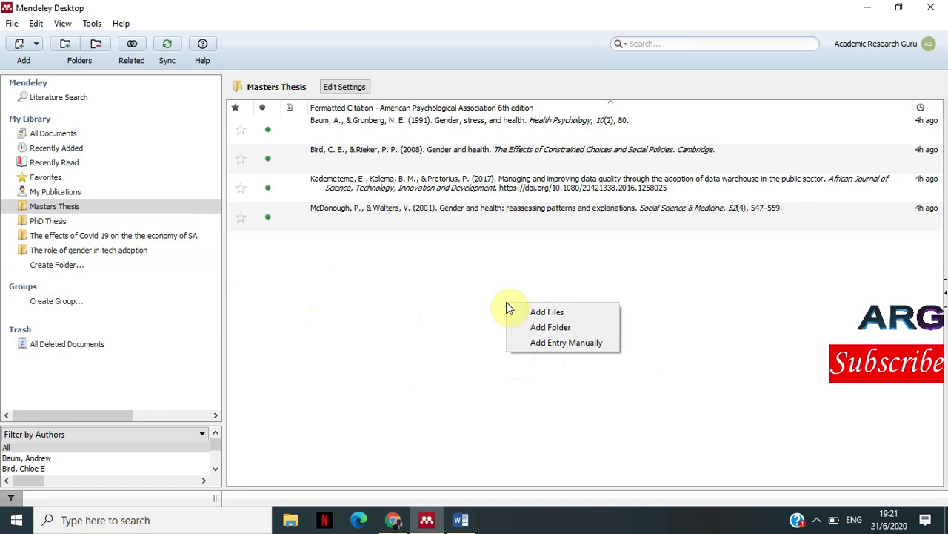
- Start a new manual reference through File > Add Entry Manually
left_click(553, 343)
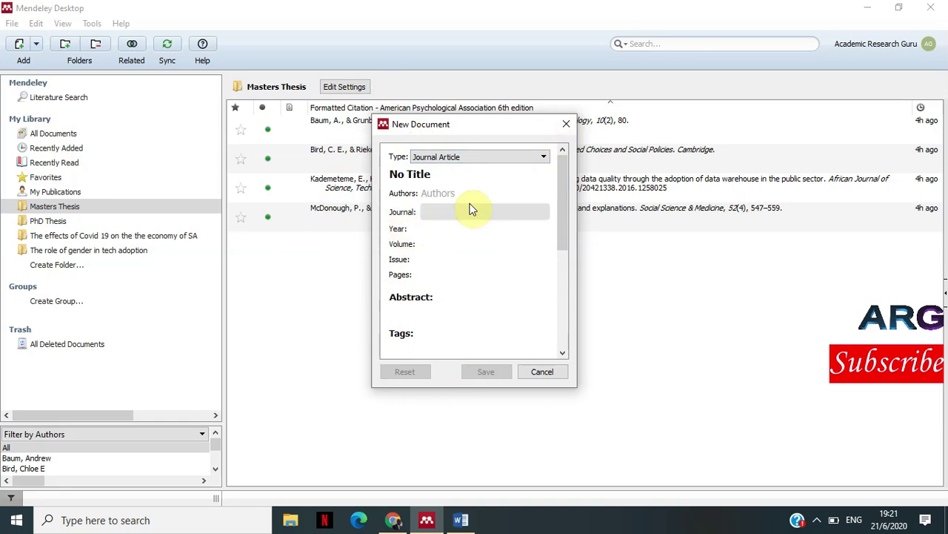
left_click(566, 126)
right_click(490, 278)
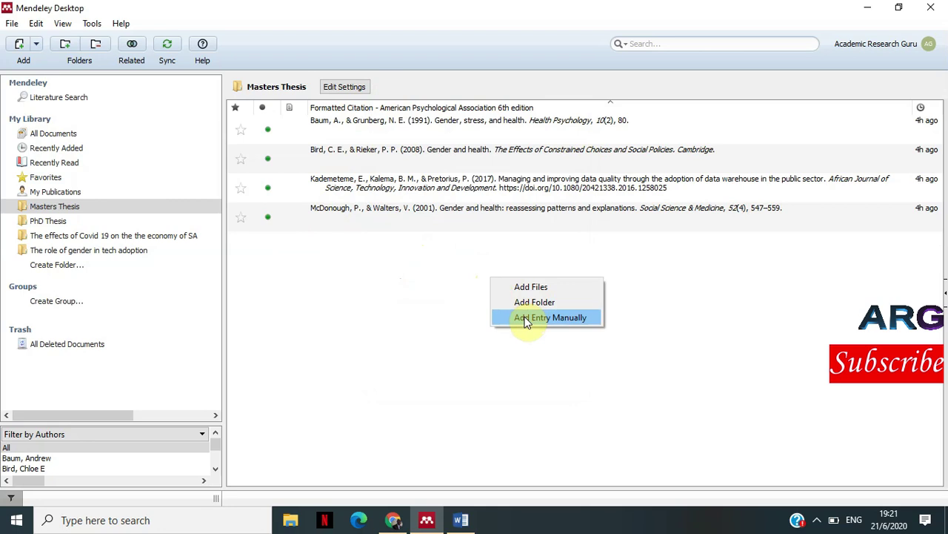
left_click(440, 296)
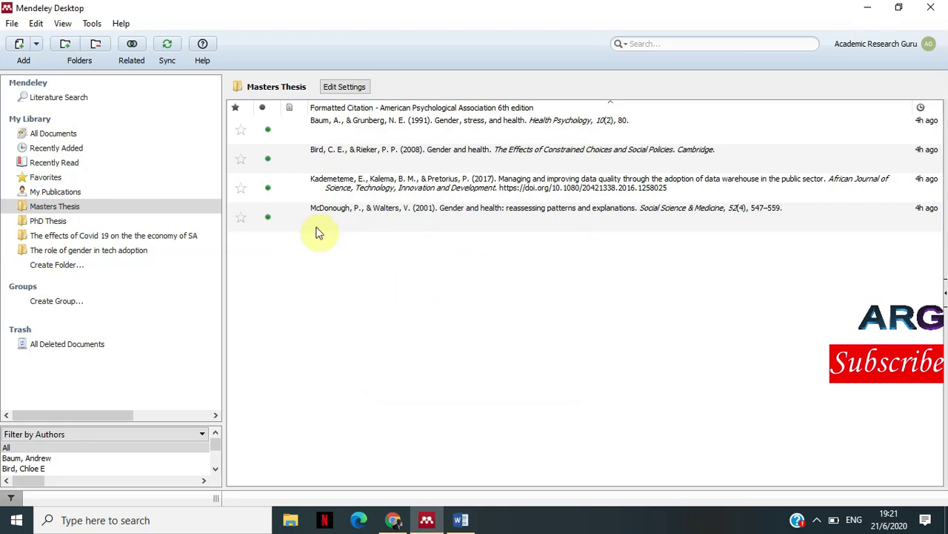
left_click(11, 24)
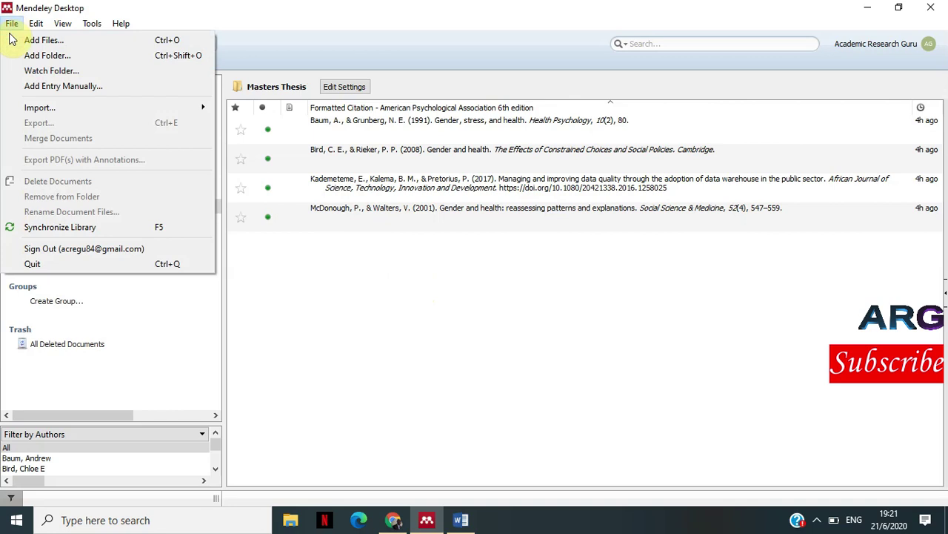
left_click(43, 87)
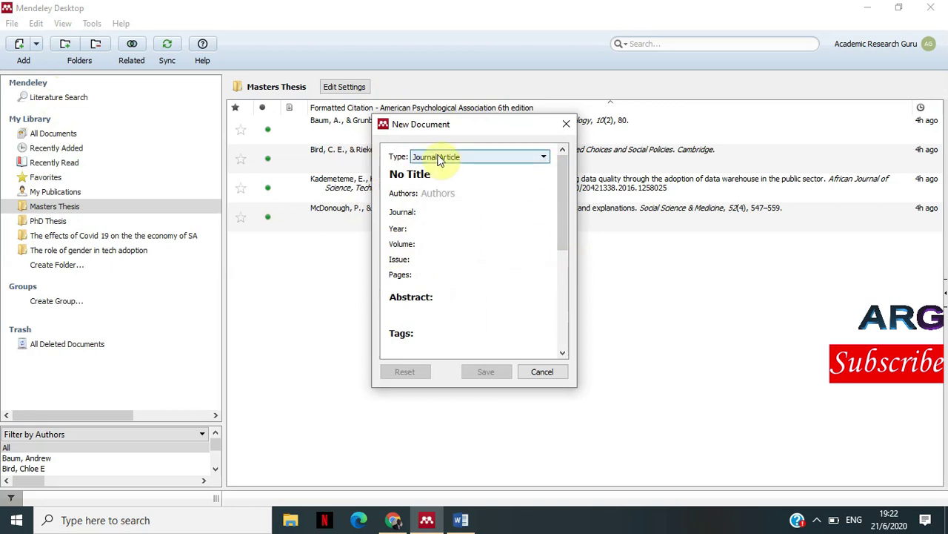
- Change the new document's type from Journal Article to Web Page
left_click(544, 158)
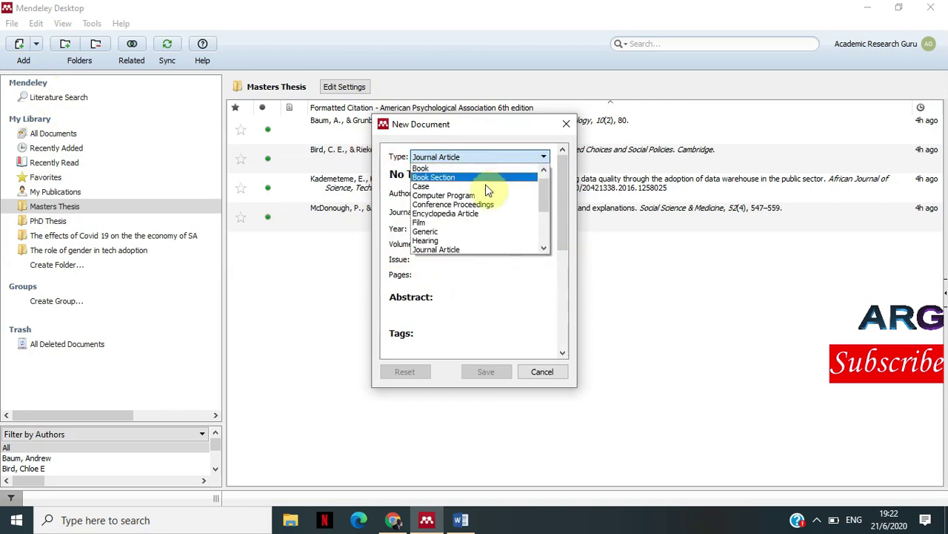
mouse_move(540, 187)
left_mouse_down()
mouse_move(542, 230)
mouse_move(543, 176)
mouse_move(543, 226)
mouse_move(547, 183)
left_mouse_up()
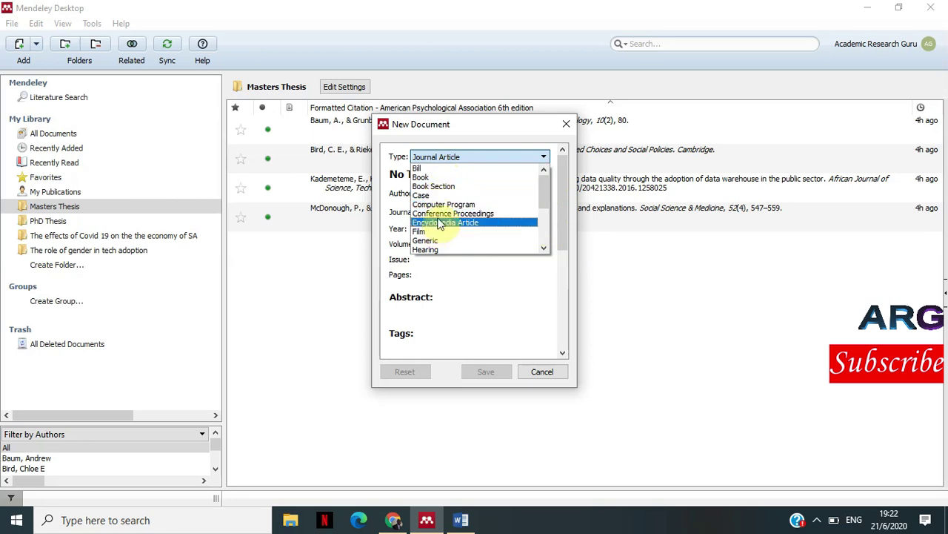
left_click_drag(544, 188, 545, 232)
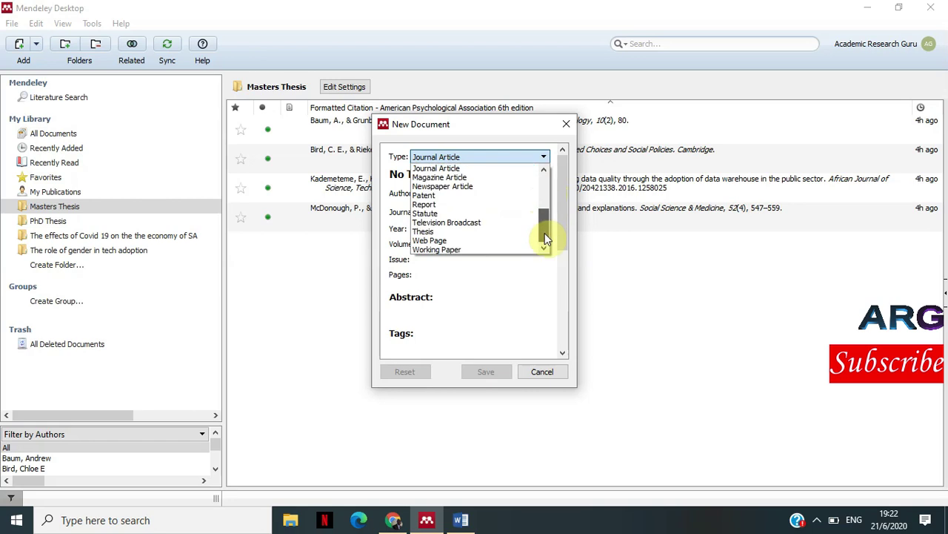
left_click(433, 241)
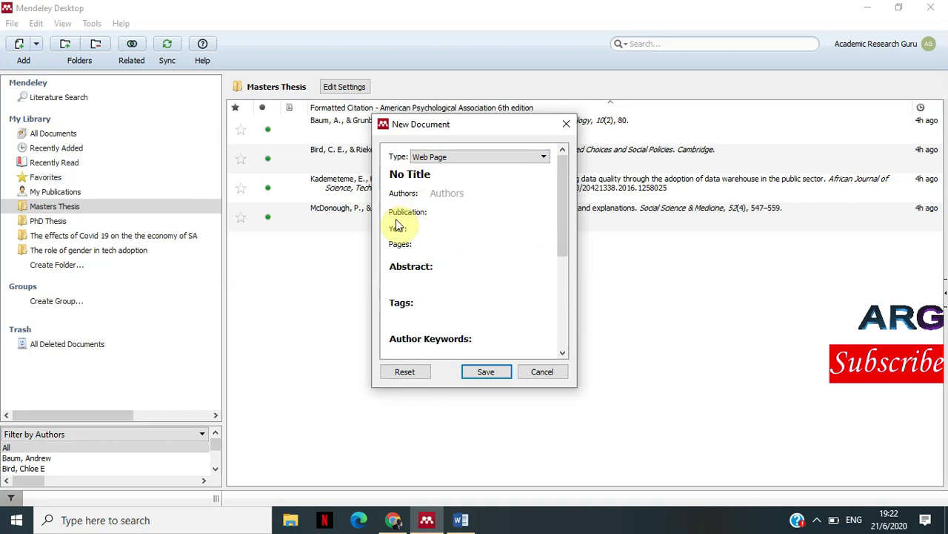
- Step through the Title, Authors, Publication, Year, Pages, Abstract and Date Accessed fields
mouse_move(559, 176)
left_mouse_down()
mouse_move(547, 297)
mouse_move(561, 163)
left_mouse_up()
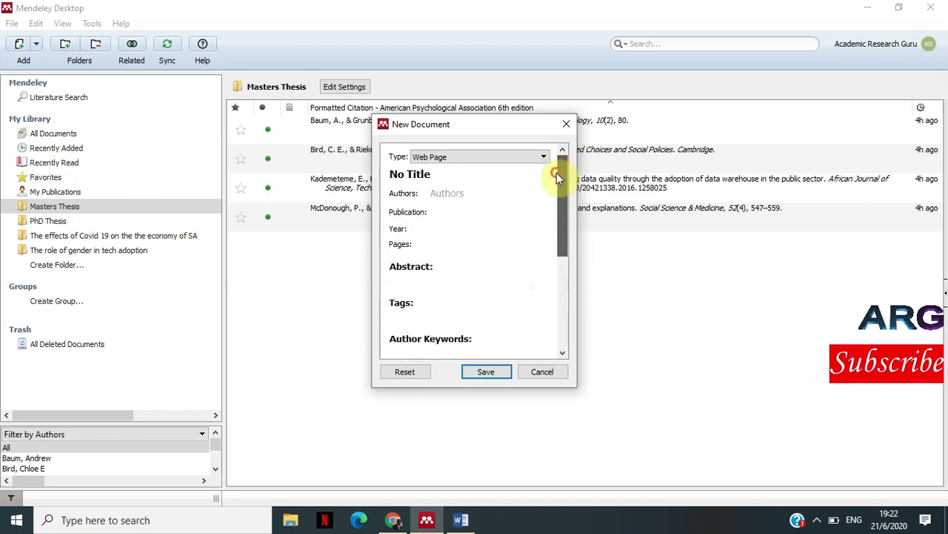
left_click(454, 173)
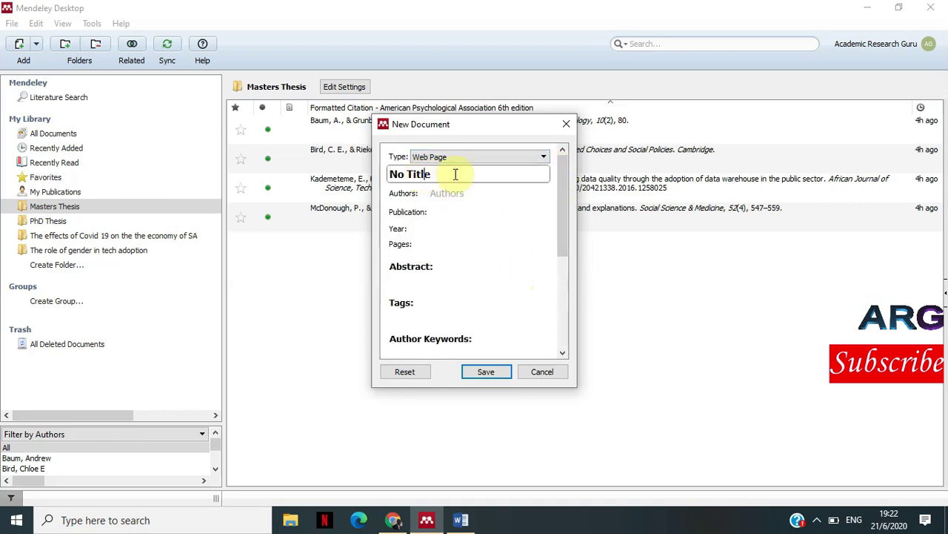
left_click(442, 192)
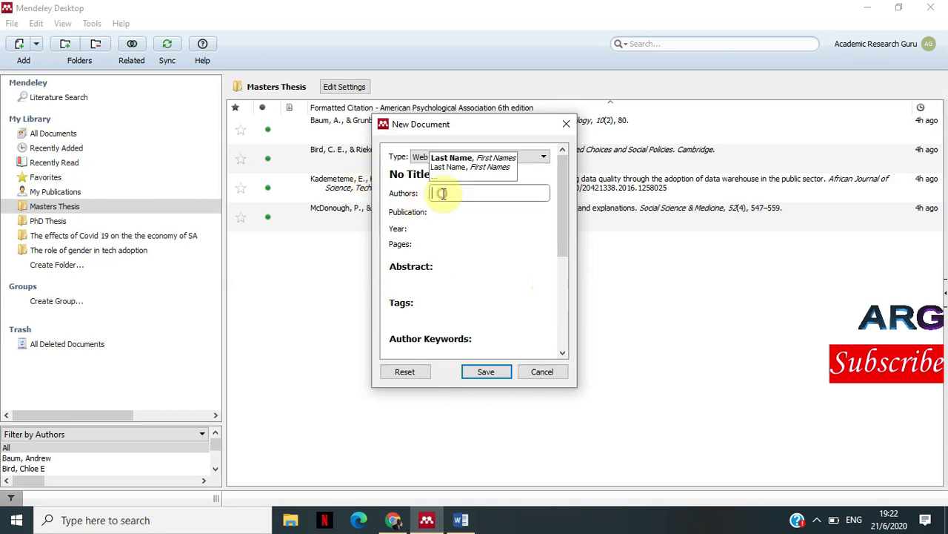
left_click(437, 212)
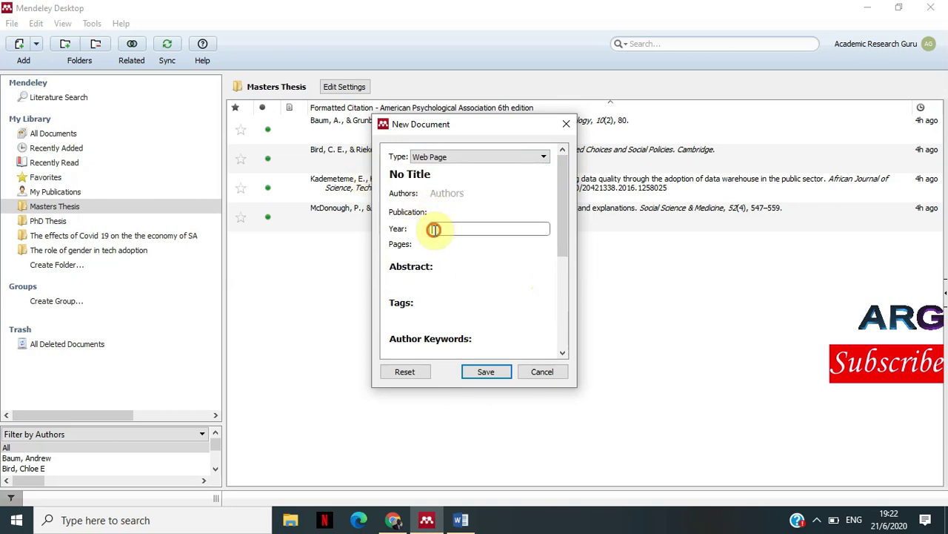
left_click(437, 229)
left_click(437, 245)
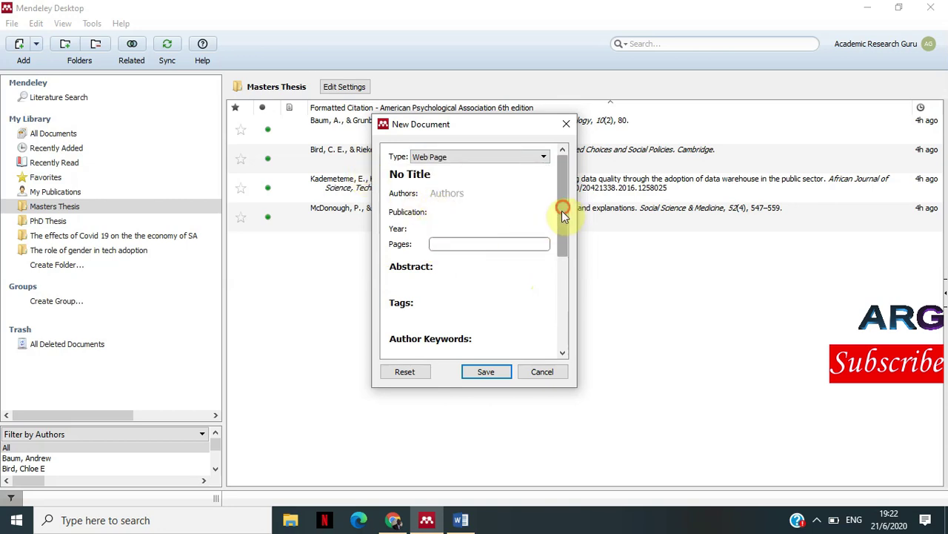
left_click_drag(563, 207, 519, 243)
left_click(423, 204)
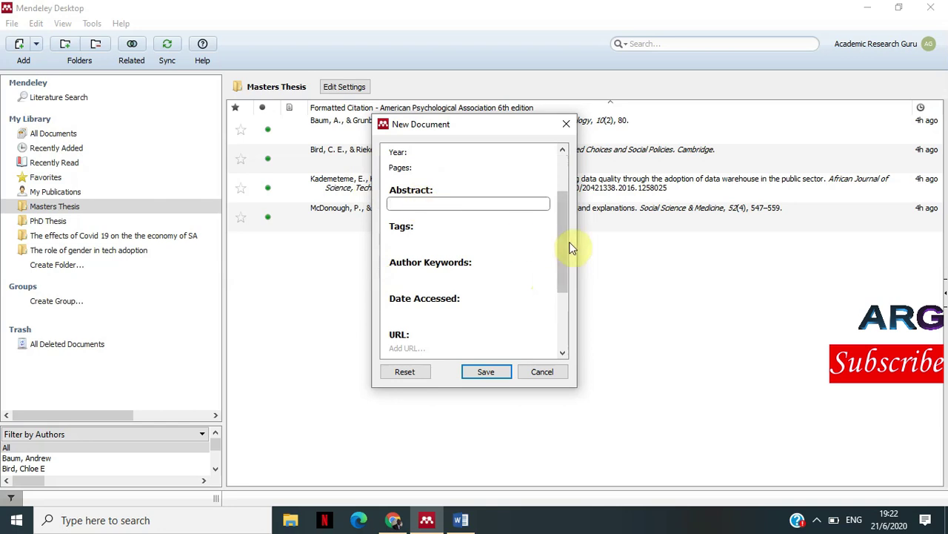
left_click(435, 309)
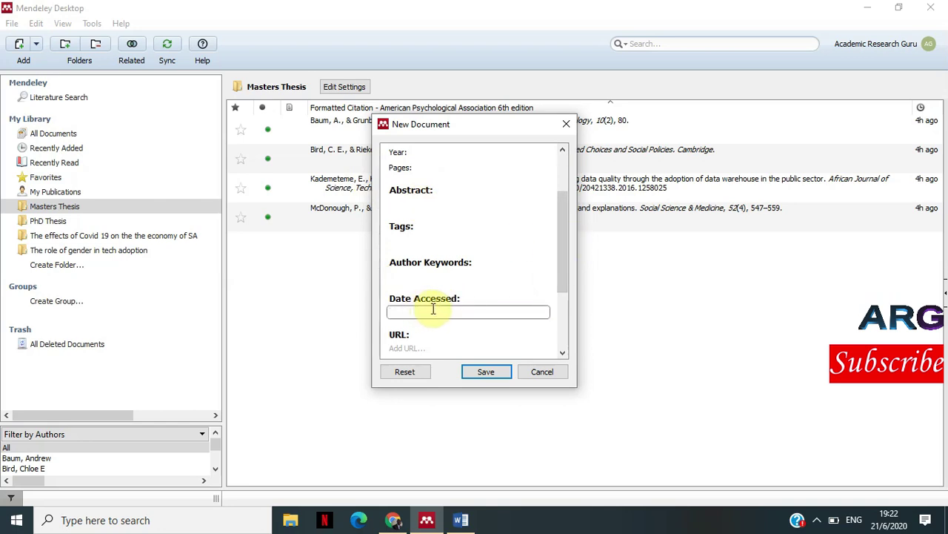
- Scroll down the form and cancel the new Web Page entry without saving
mouse_move(881, 527)
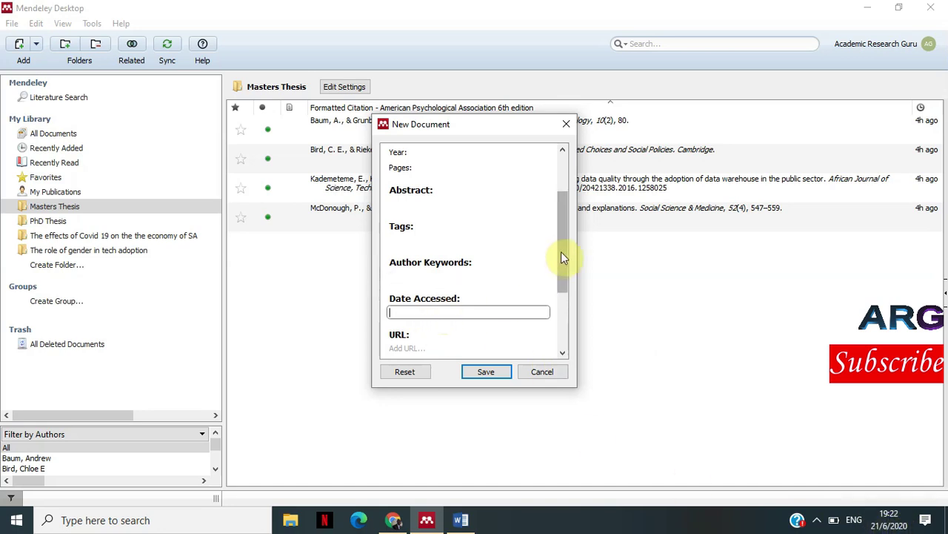
left_click_drag(561, 259, 562, 290)
scroll(423, 261, "down", 1)
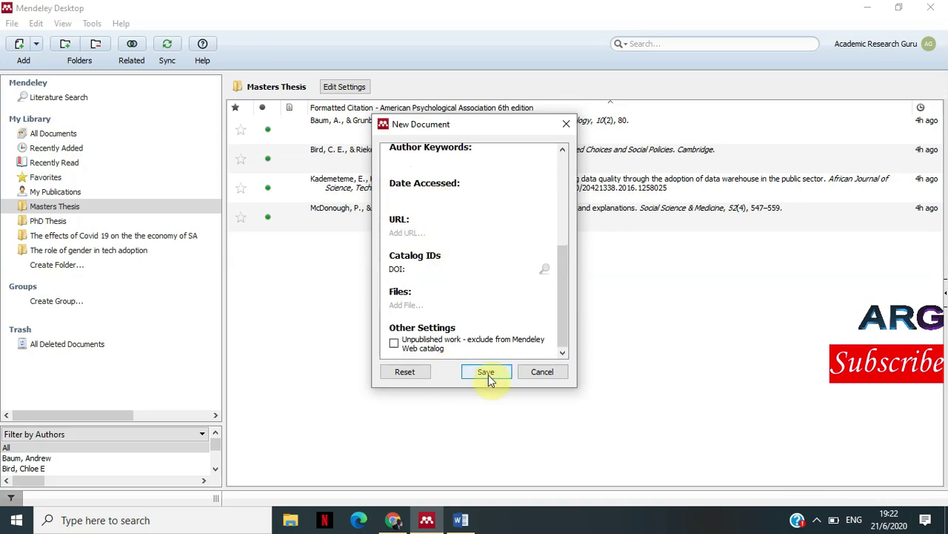
left_click(541, 372)
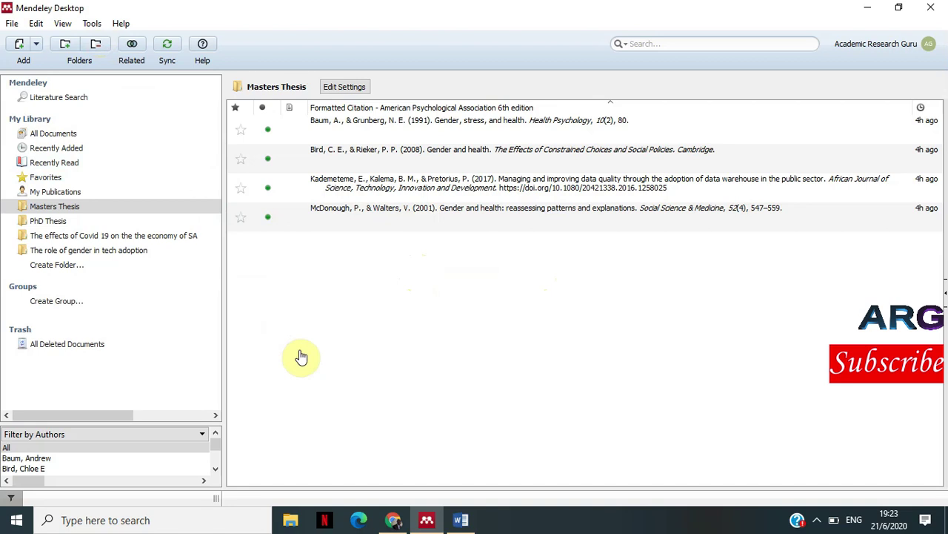
- Check Mendeley's Tools menu, then switch to Chrome on the Google homepage
left_click(93, 25)
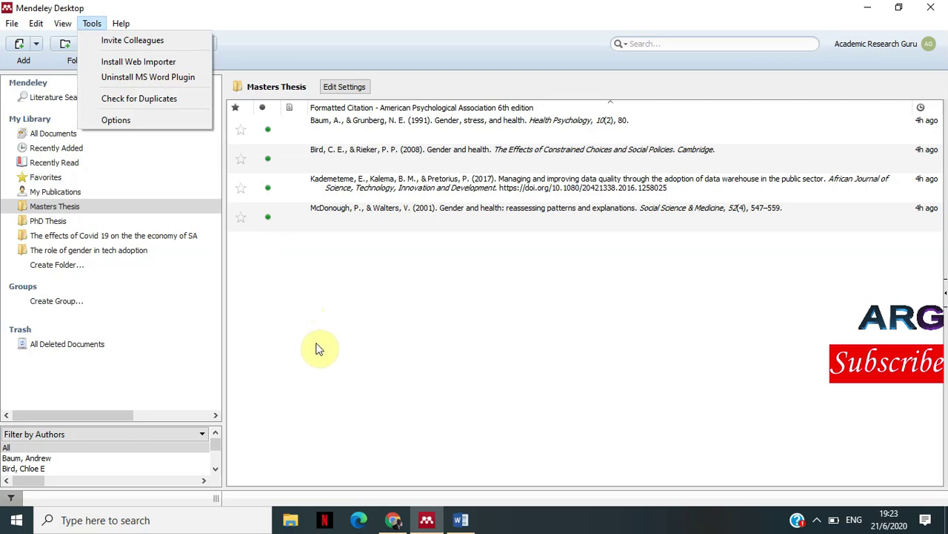
left_click(393, 520)
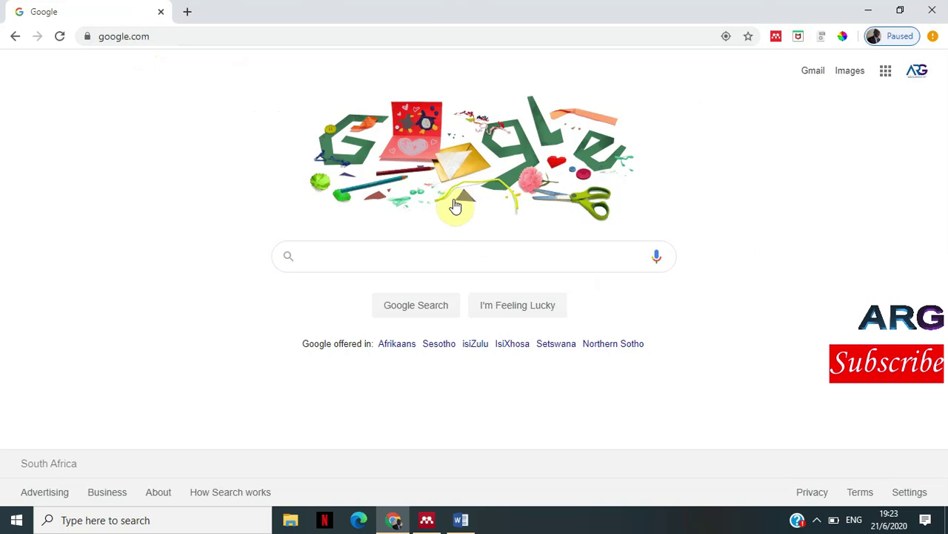
- Try the Mendeley Web Importer icon, then focus Google's search box to show recent searches
left_click(775, 39)
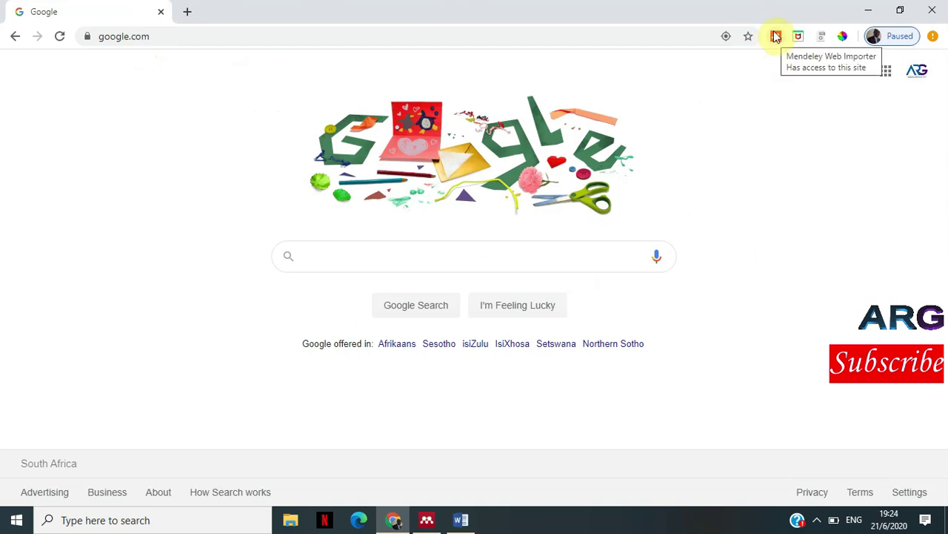
left_click(776, 38)
left_click(345, 257)
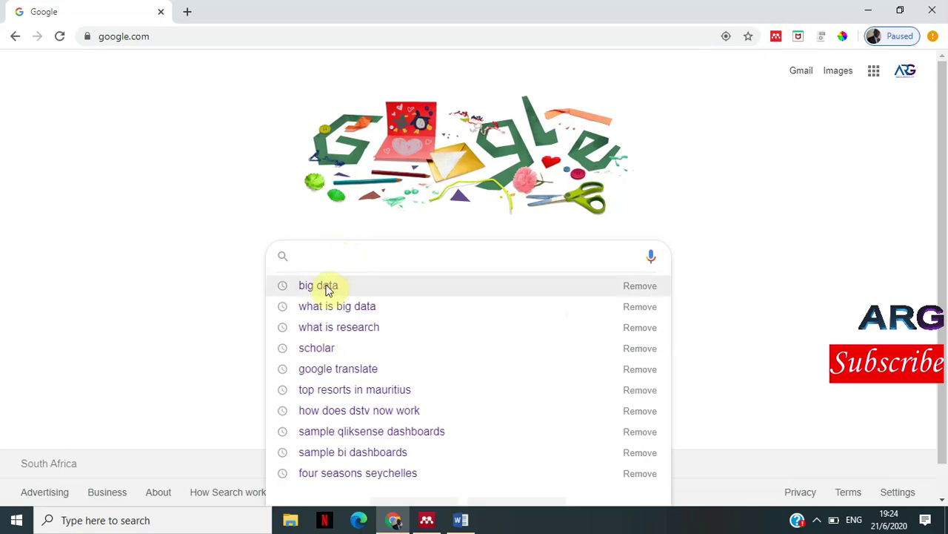
- Search for 'big data' and open the ZapMeta ad in a new tab
left_click(328, 286)
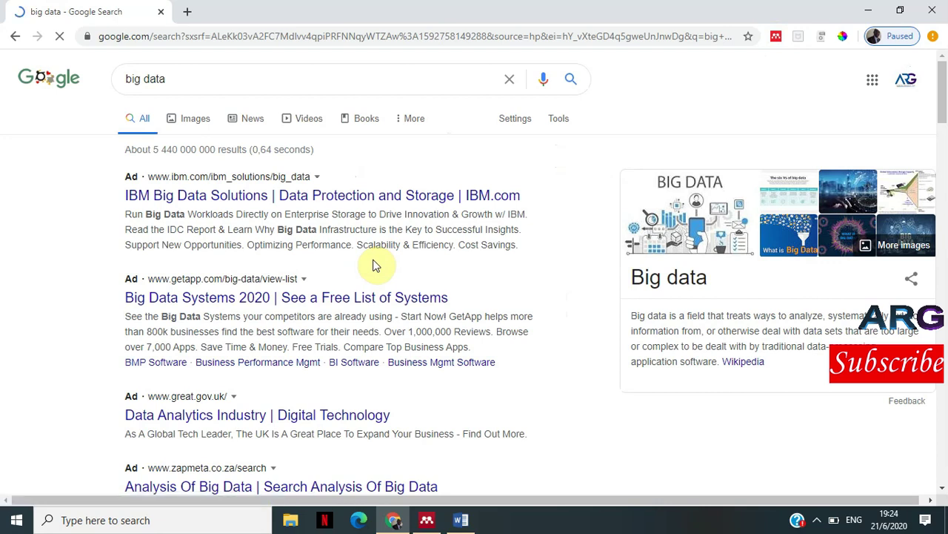
left_click_drag(942, 100, 945, 150)
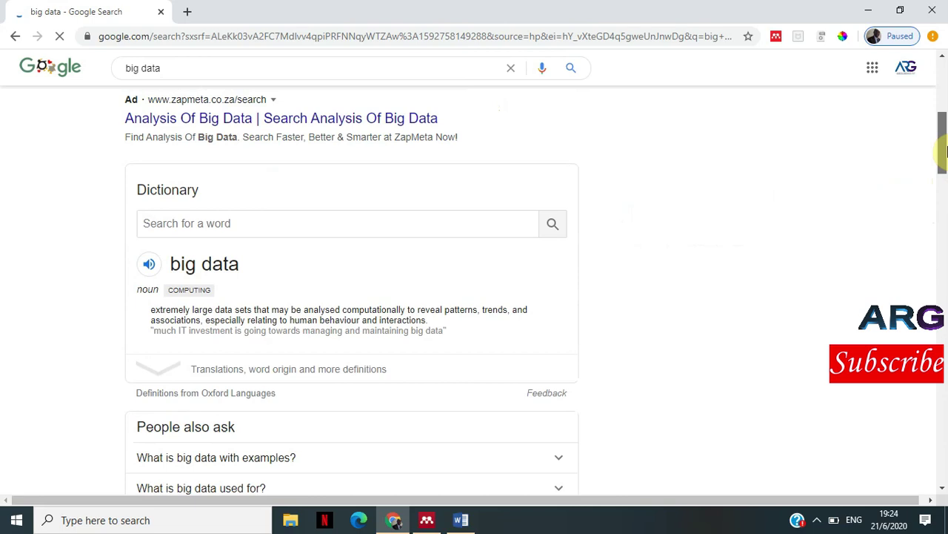
right_click(211, 126)
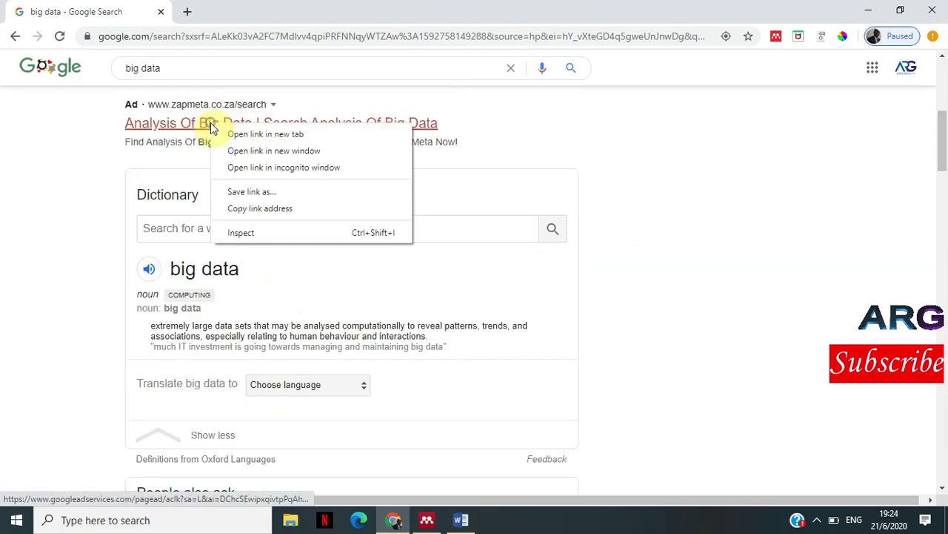
left_click(243, 135)
- Open the SAS, Wikipedia and Oracle results each in a new tab
scroll(286, 178, "down", 3)
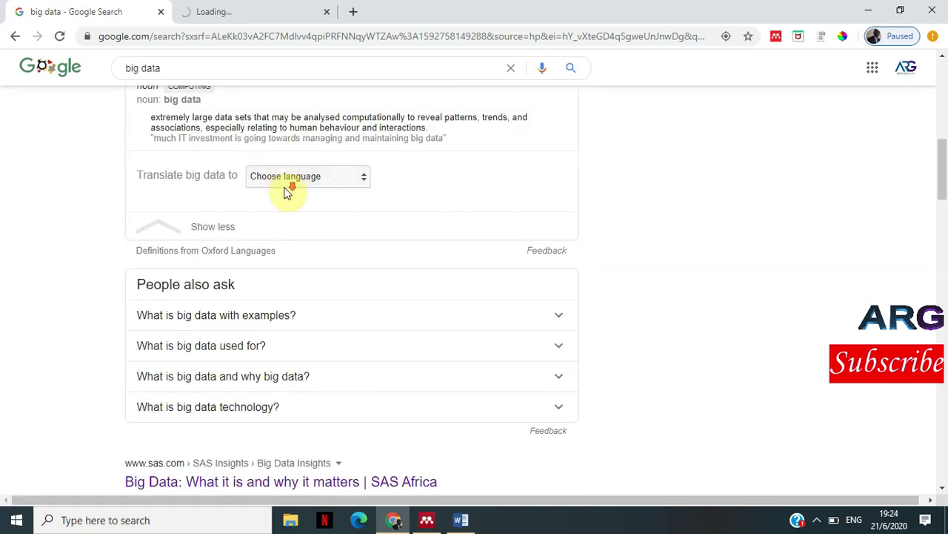
scroll(287, 191, "down", 3)
right_click(178, 273)
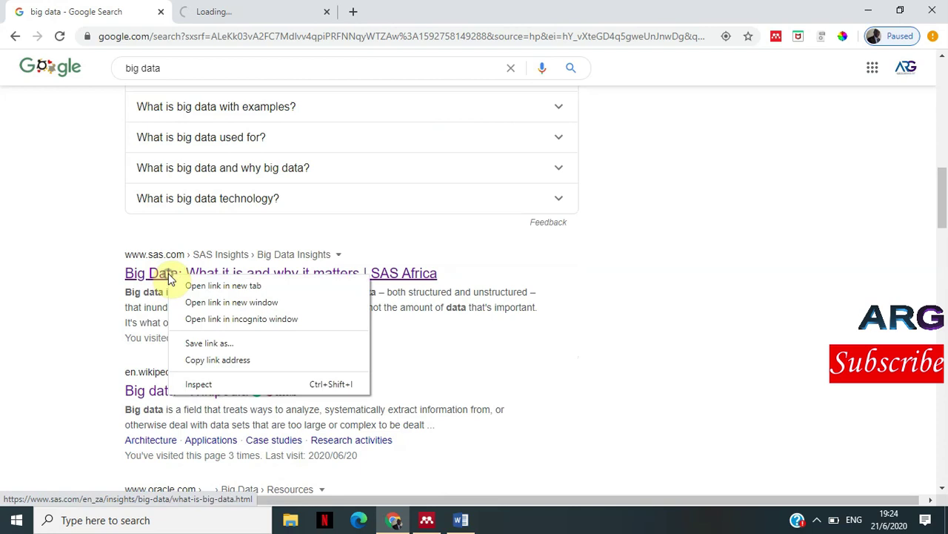
left_click(186, 226)
right_click(181, 391)
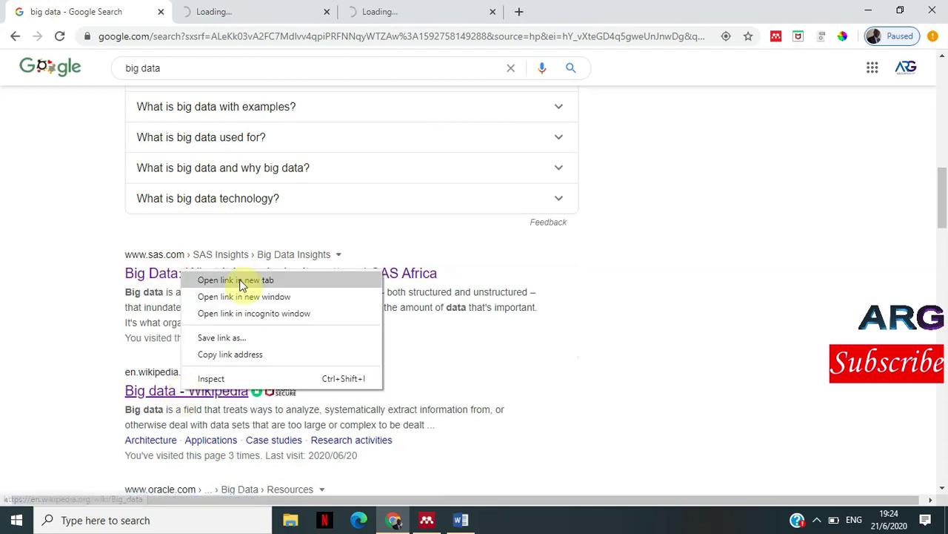
left_click(244, 279)
scroll(296, 359, "down", 2)
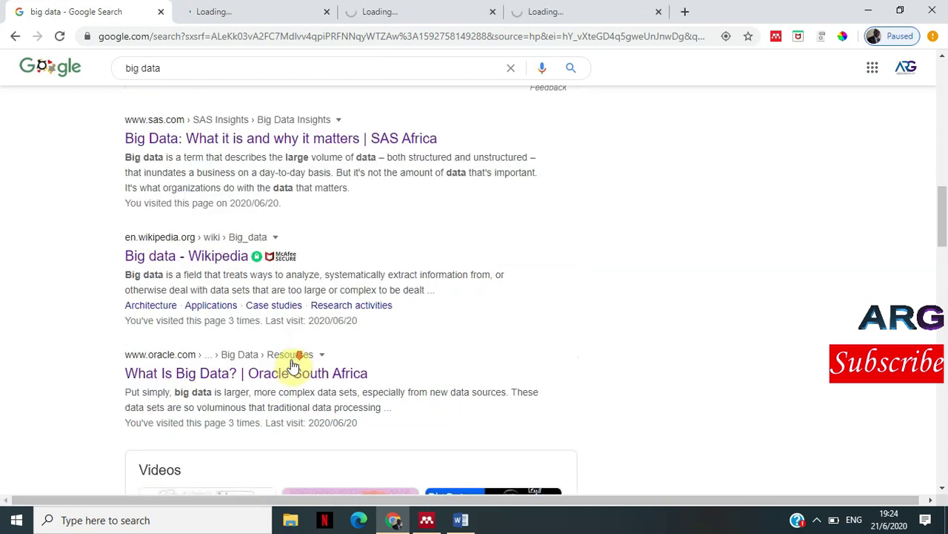
right_click(178, 376)
scroll(181, 355, "down", 2)
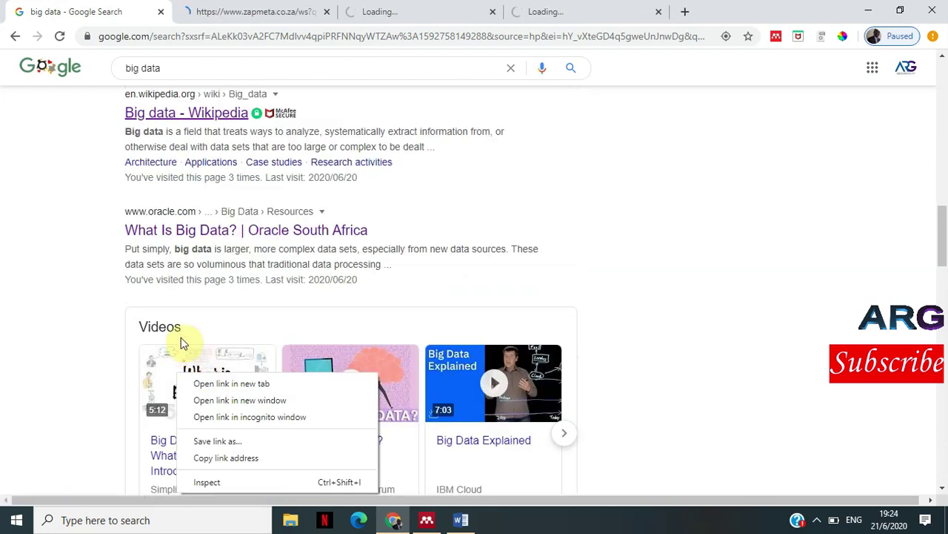
right_click(190, 229)
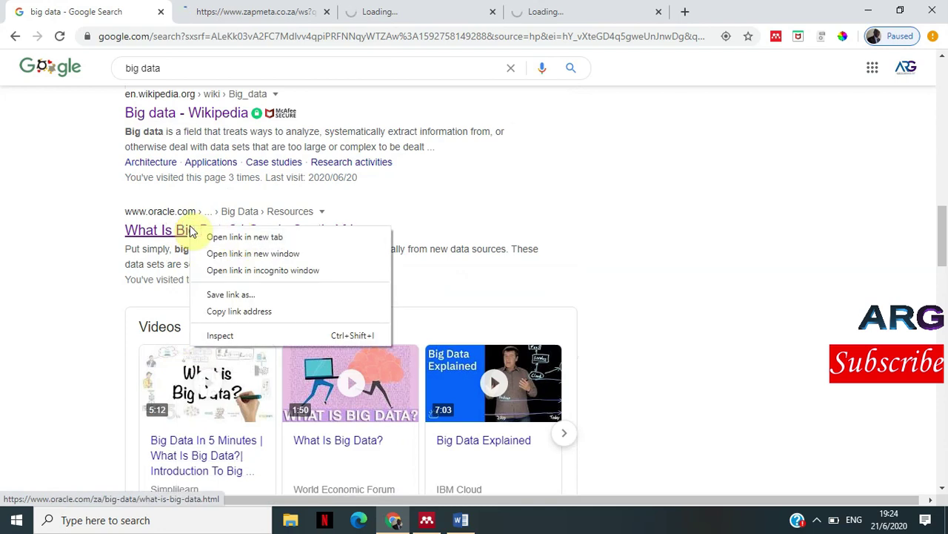
left_click(237, 237)
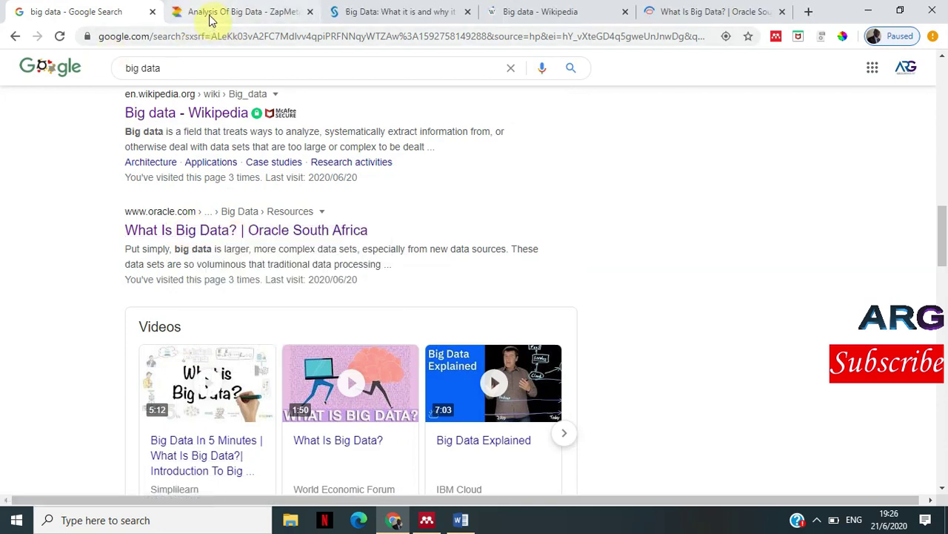
- View the ZapMeta page, then close its tab
left_click(209, 19)
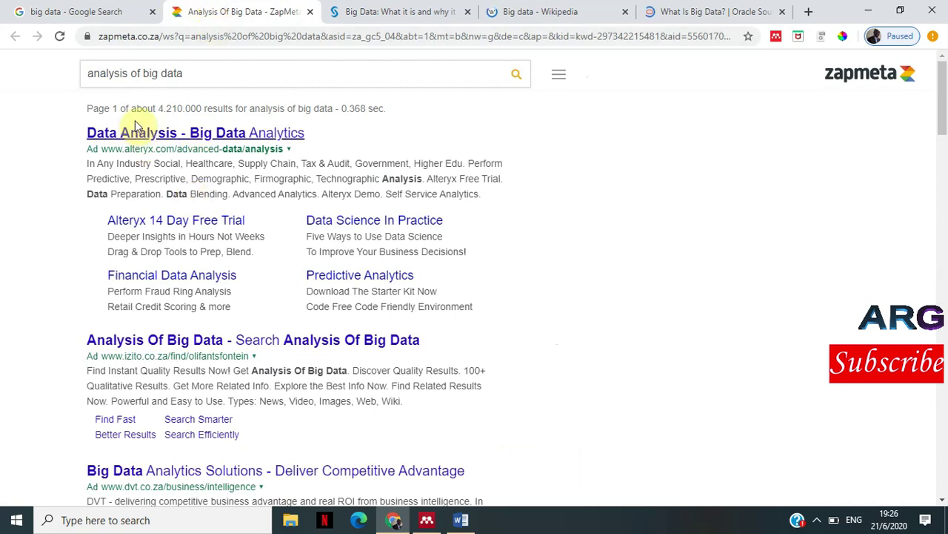
scroll(152, 153, "down", 3)
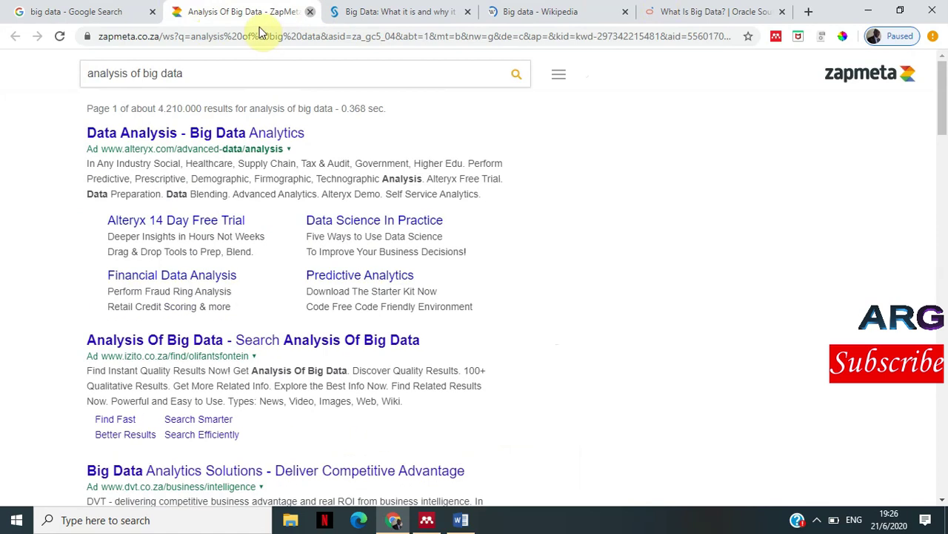
left_click(312, 16)
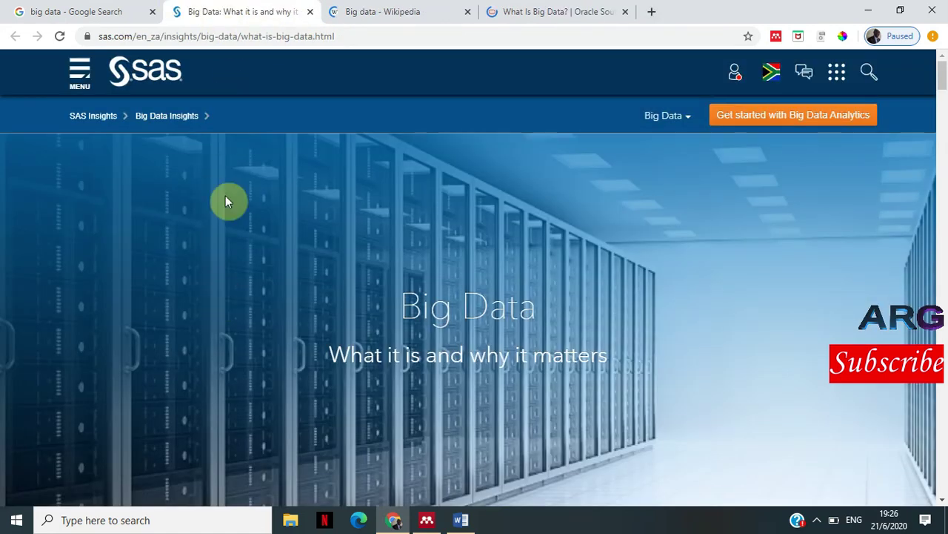
- Paste SAS's phrase 'Big data is a term that describes' into Word, then minimize Word
scroll(186, 299, "down", 3)
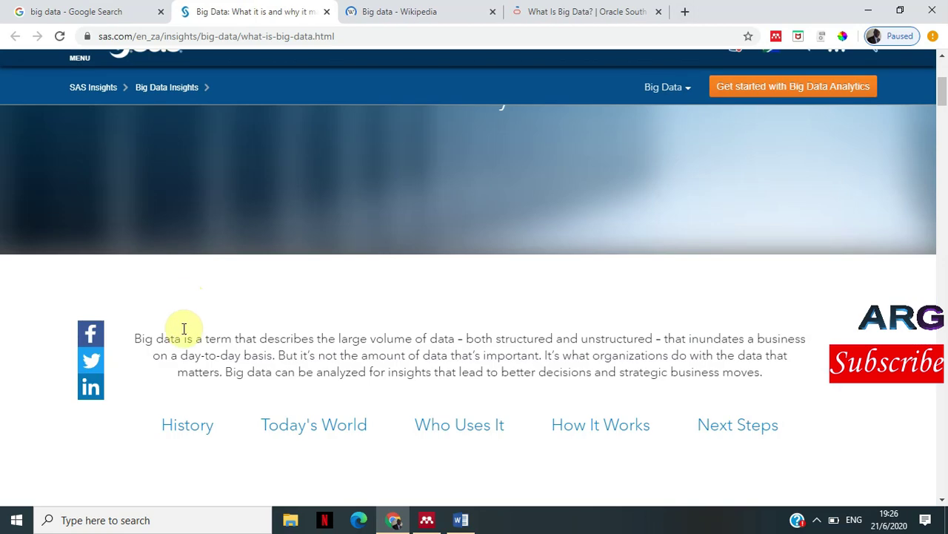
scroll(141, 252, "down", 1)
left_click_drag(136, 248, 300, 249)
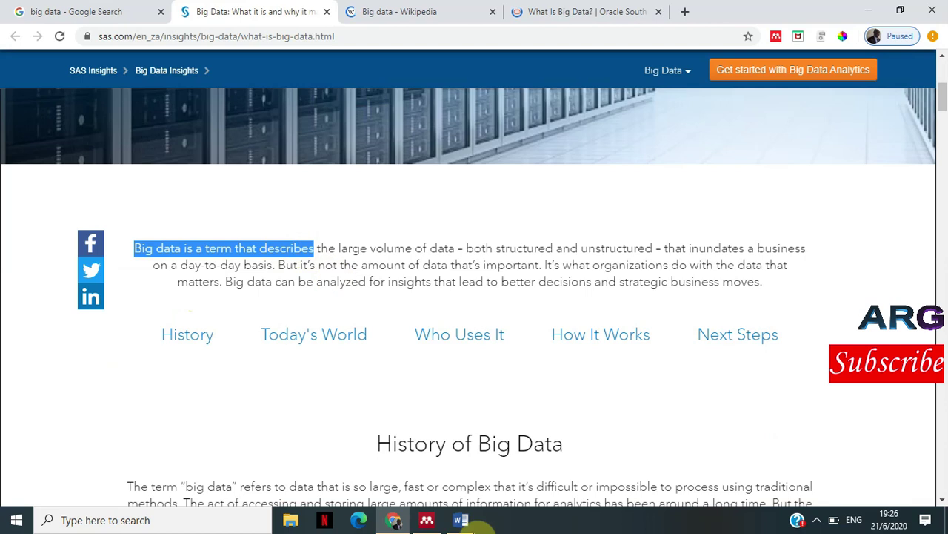
left_click(461, 520)
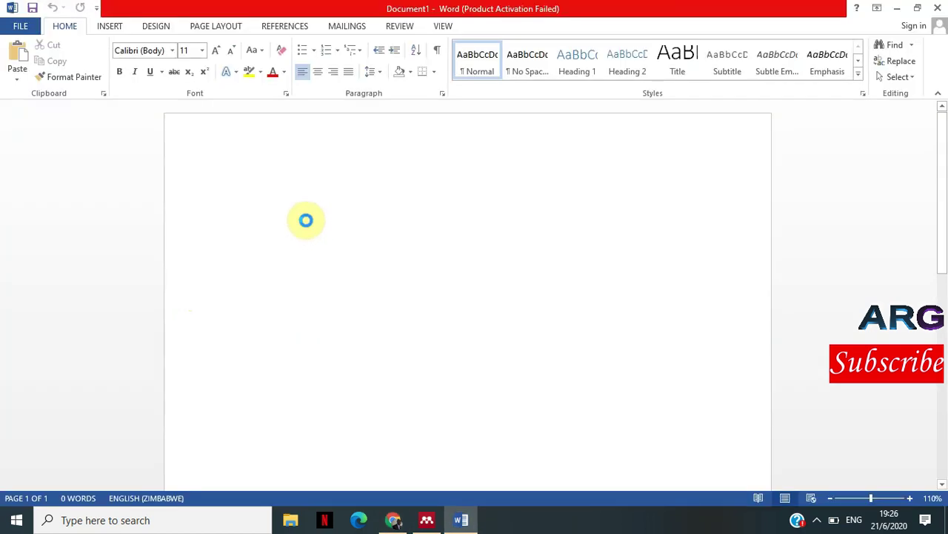
type("Big data is a term that describes")
left_click(897, 8)
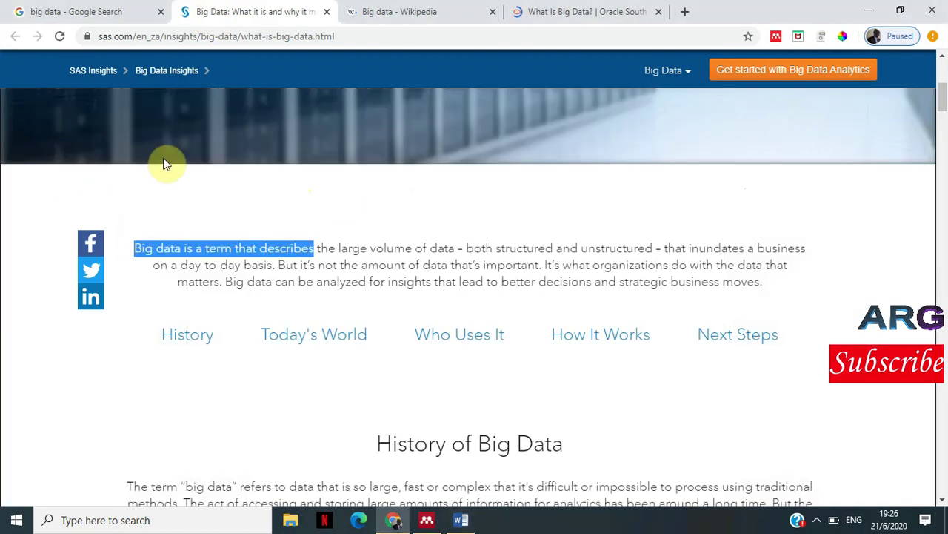
- Sign in to Mendeley Web Importer on the SAS page to detect 'Big Data: What it is and why it matters'
left_click(776, 37)
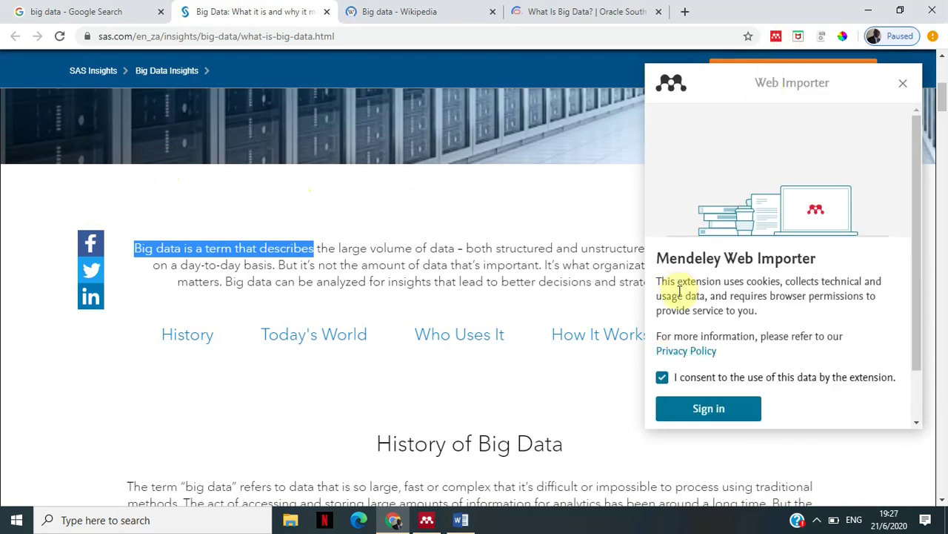
left_click(696, 413)
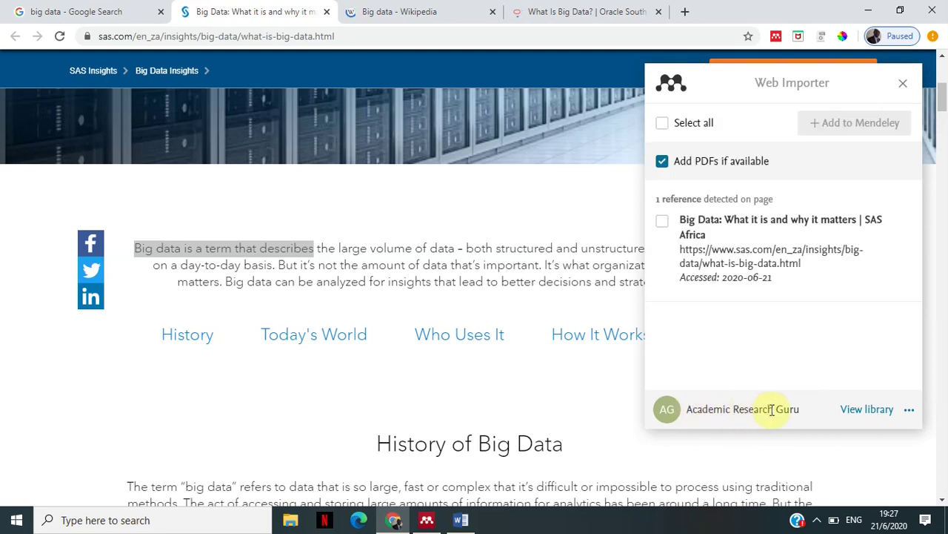
triple_click(797, 413)
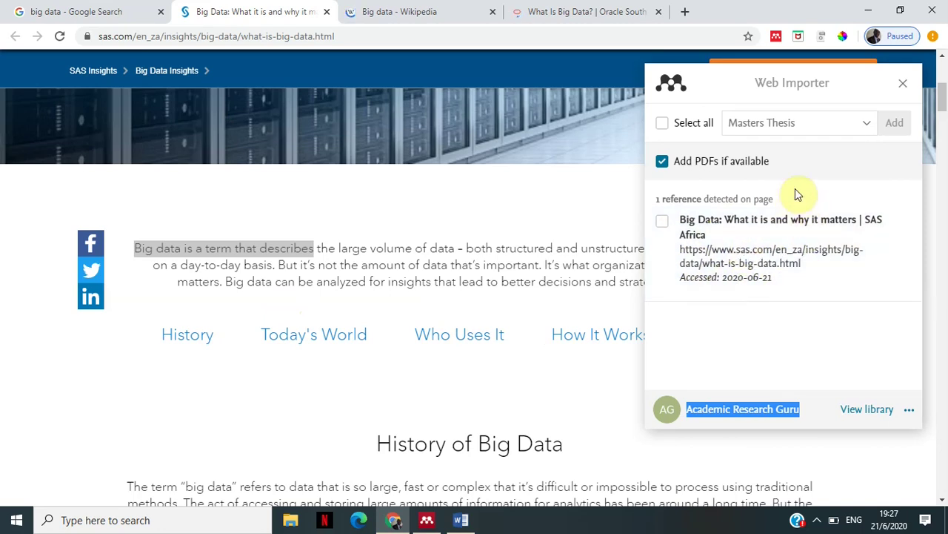
- Mark the detected SAS reference for import into Masters Thesis
left_click(663, 223)
left_click(664, 224)
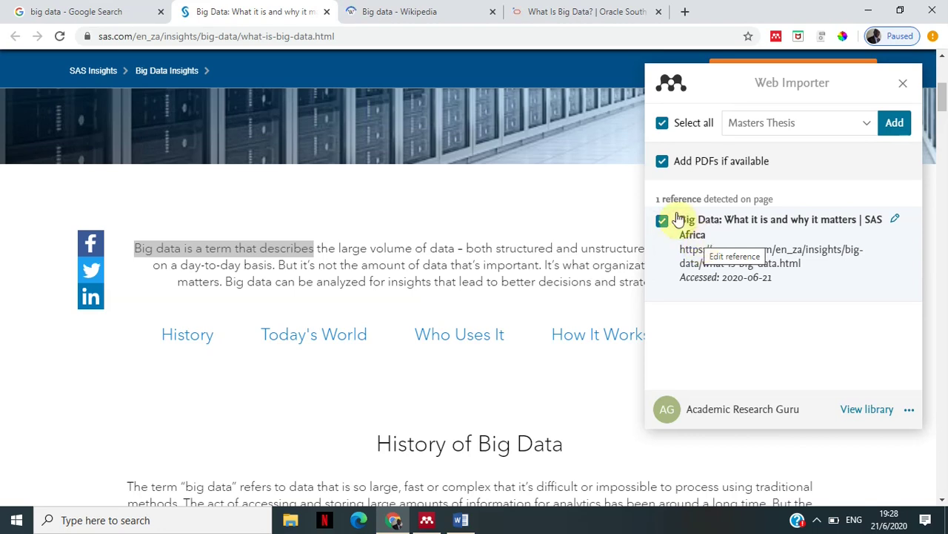
left_click(895, 124)
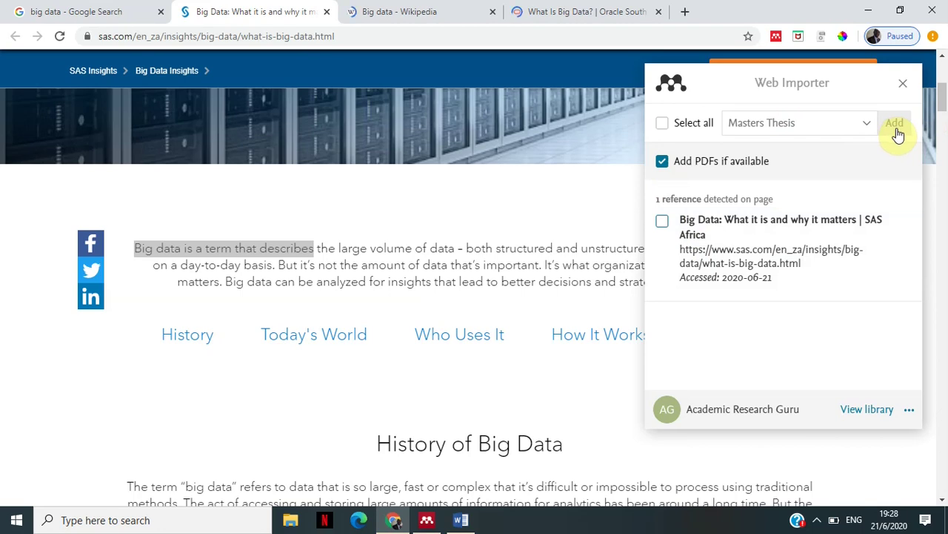
left_click(662, 223)
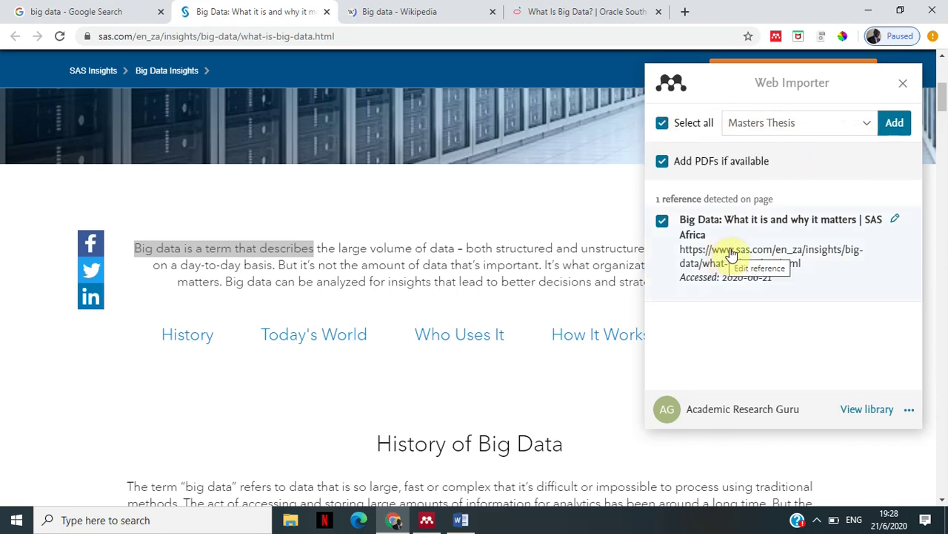
- Confirm Masters Thesis is ticked as the target collection, then bring Mendeley Desktop forward
left_click(867, 131)
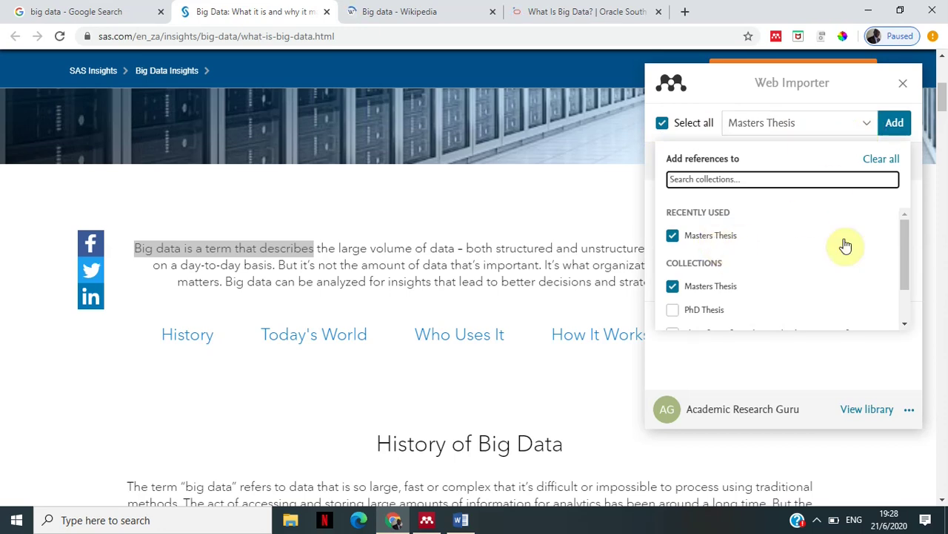
left_click_drag(905, 242, 902, 272)
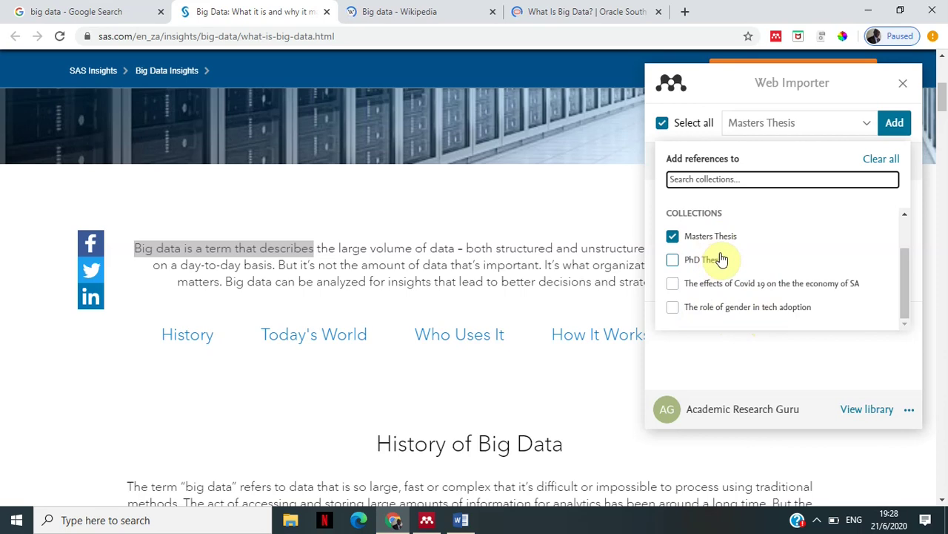
left_click(428, 522)
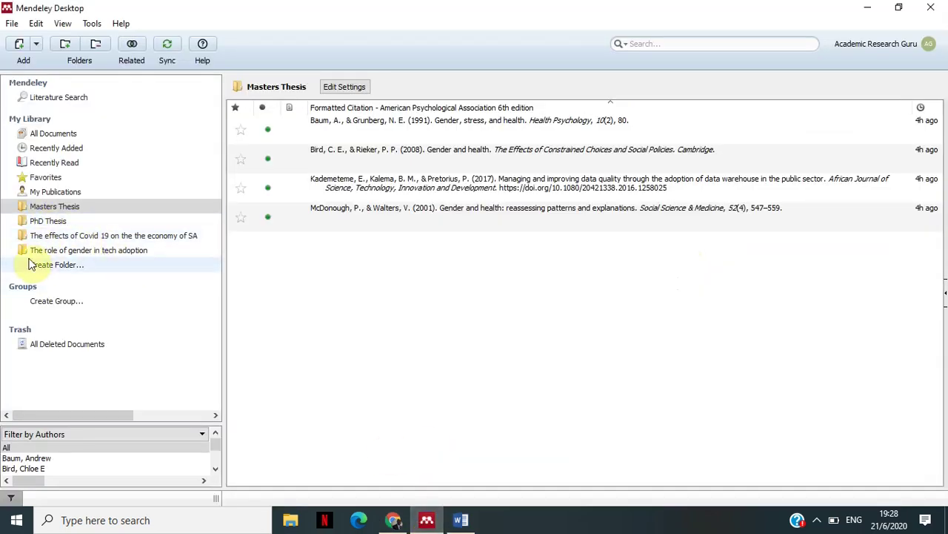
- Minimize Mendeley Desktop to get back to Chrome's Web Importer
left_click(867, 7)
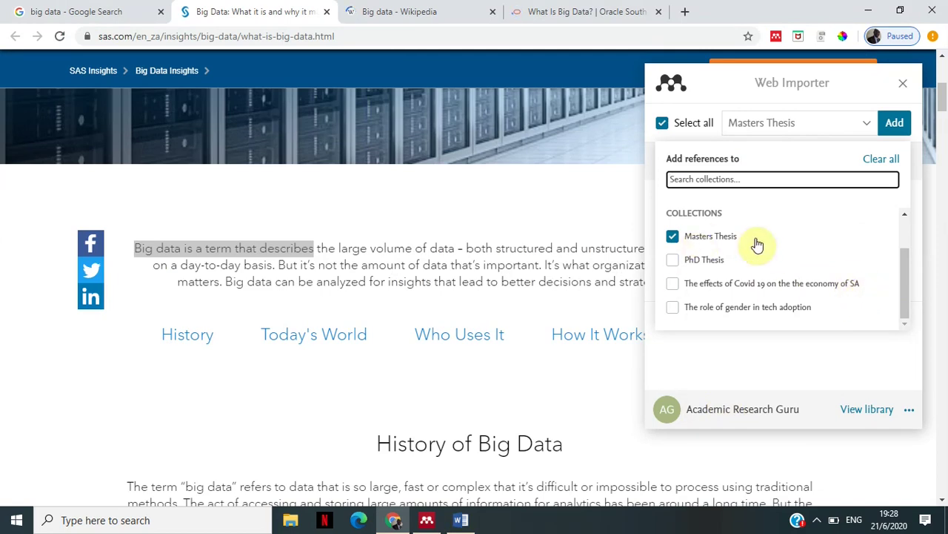
- Add the SAS Africa Big Data page to Masters Thesis, then switch to Wikipedia's Big data tab
scroll(903, 282, "up", 2)
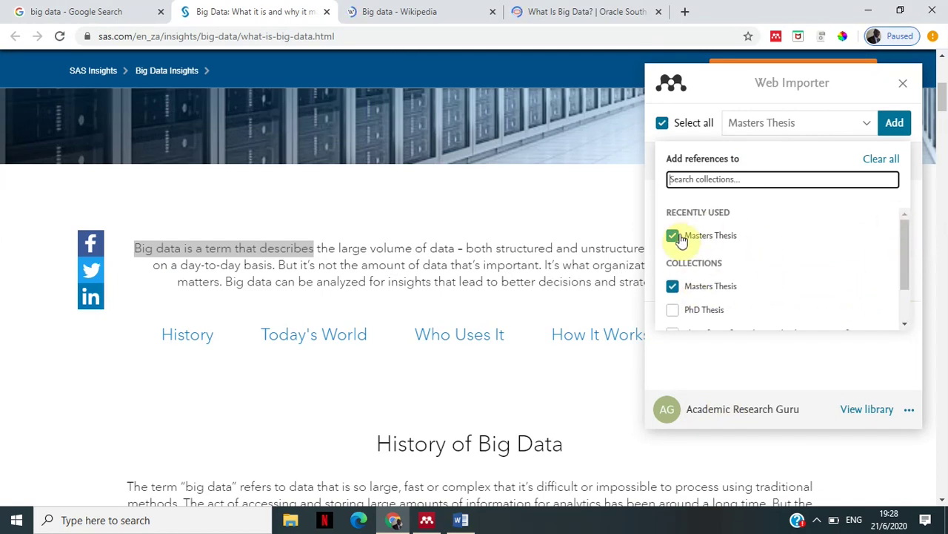
left_click(895, 124)
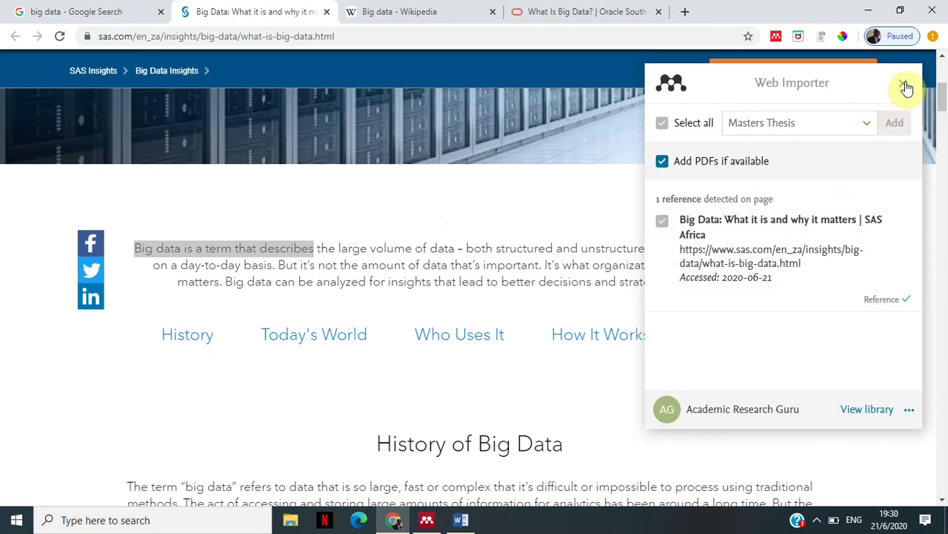
left_click(905, 87)
left_click(385, 15)
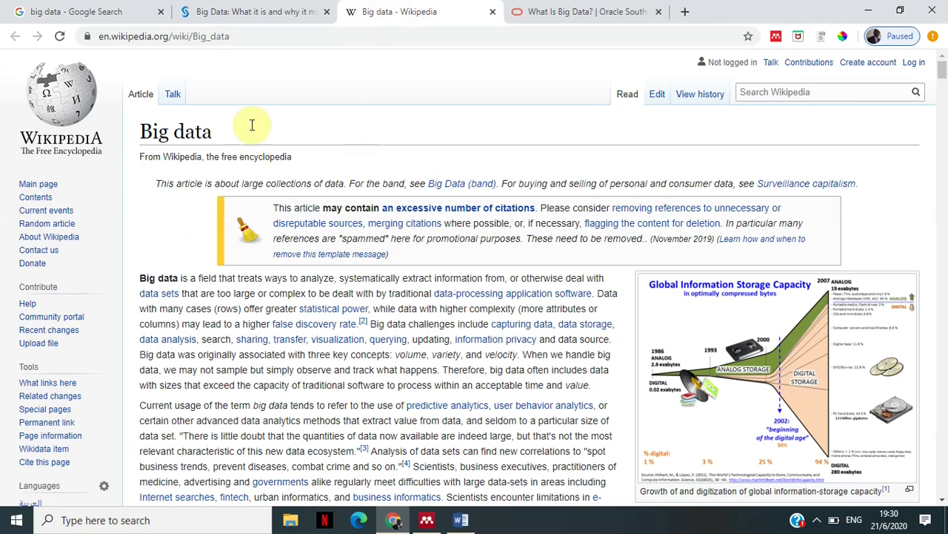
- Tick only the 'Big data - Wikipedia' web page entry, skipping its 80 cited references
left_click(776, 37)
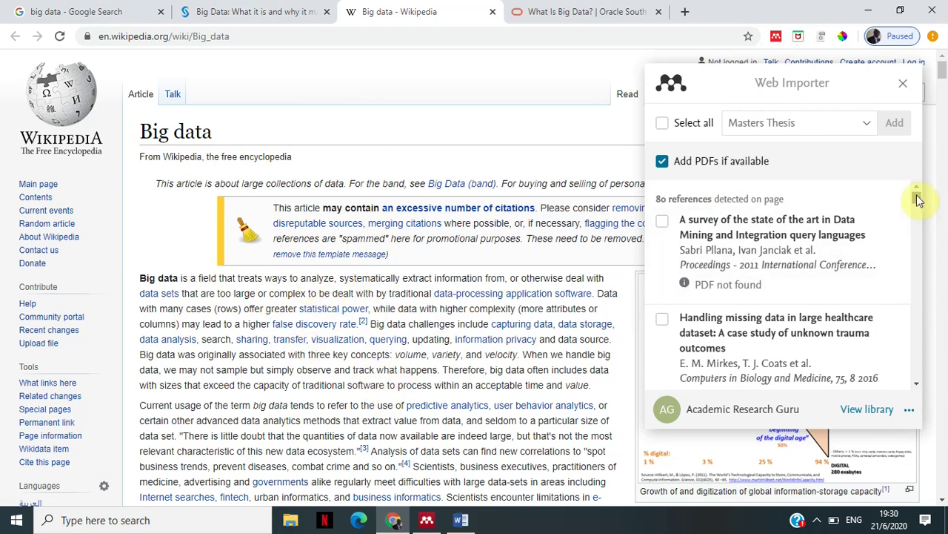
left_click_drag(917, 199, 915, 396)
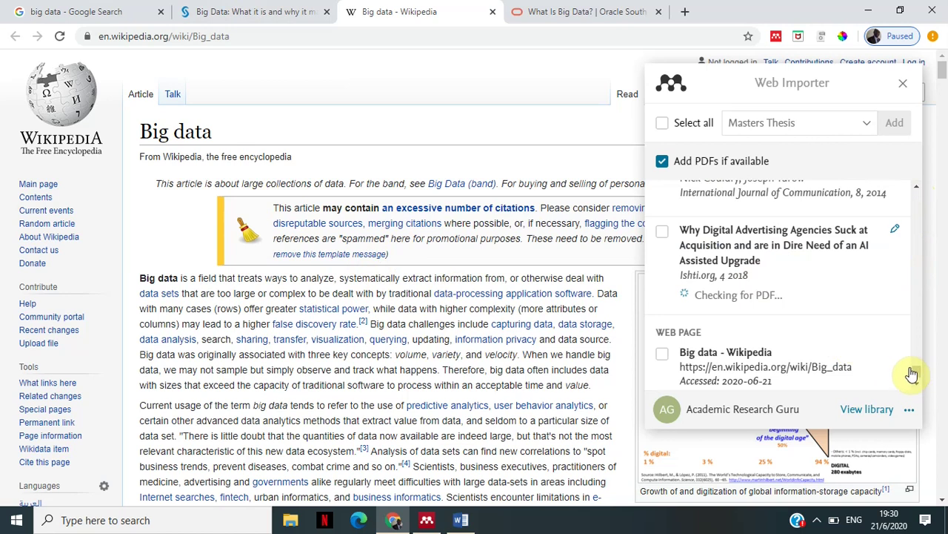
left_click_drag(918, 378, 914, 184)
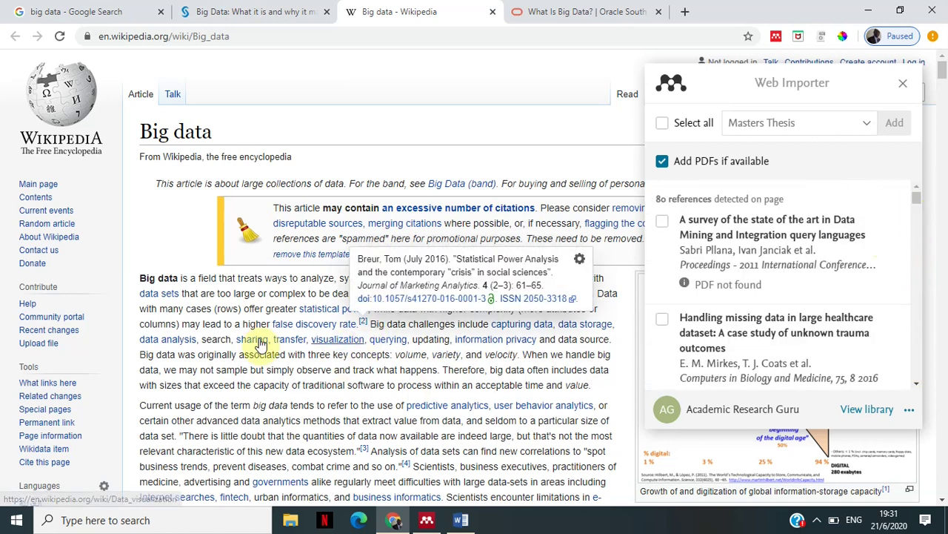
mouse_move(405, 467)
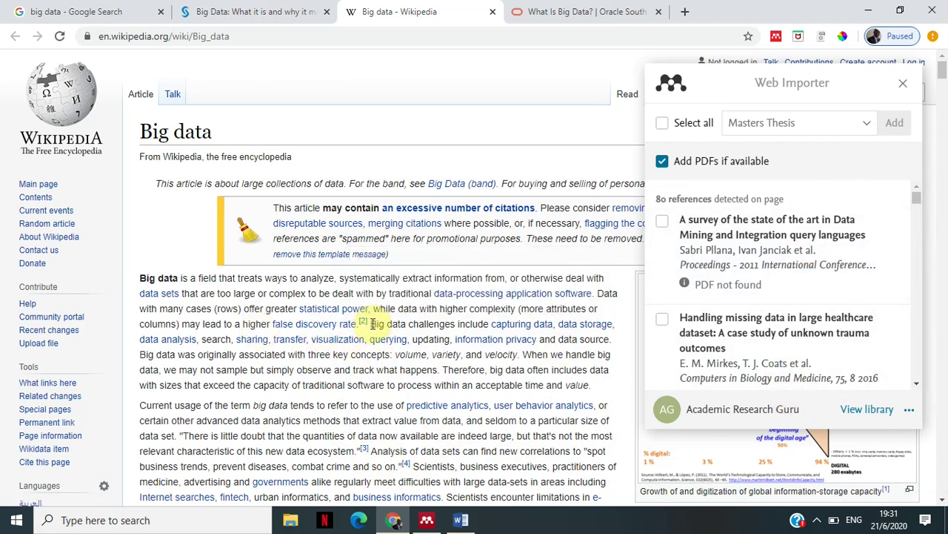
mouse_move(366, 327)
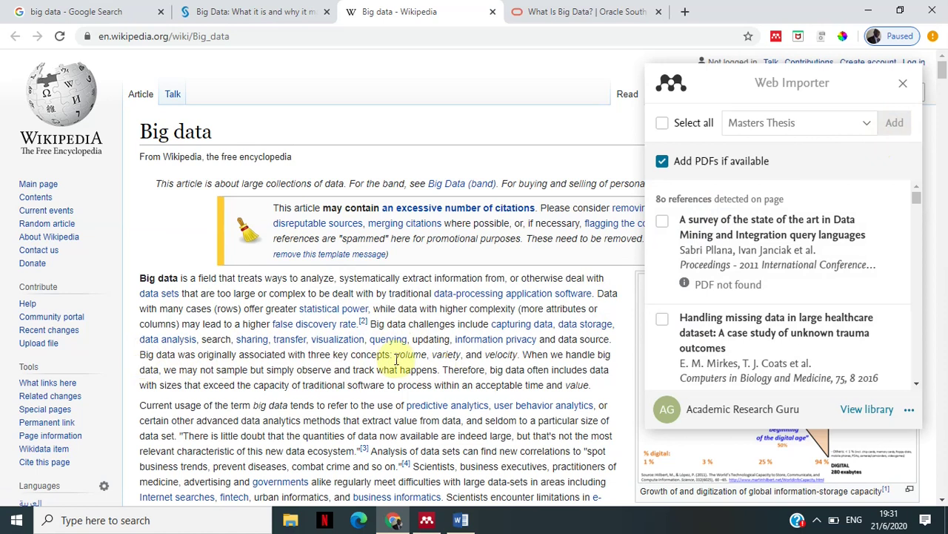
left_click_drag(922, 202, 917, 388)
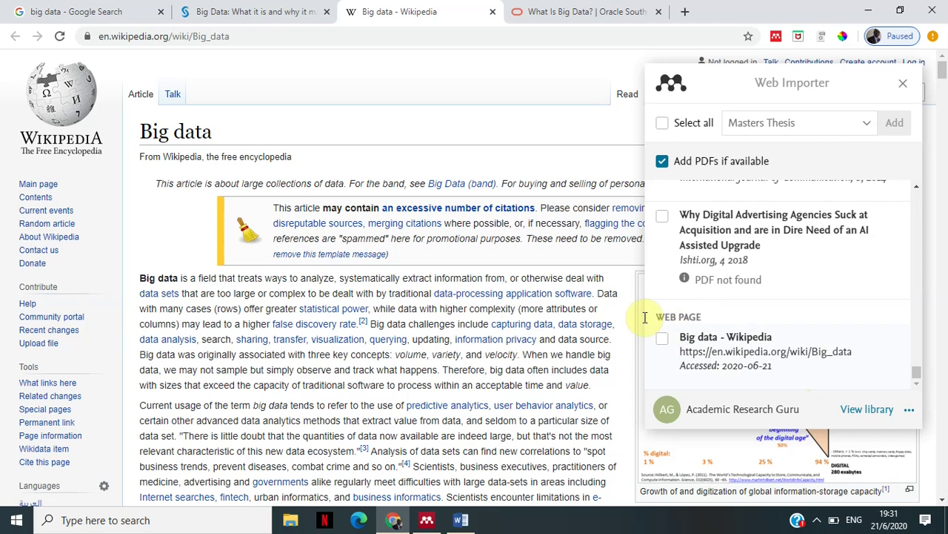
left_click(665, 341)
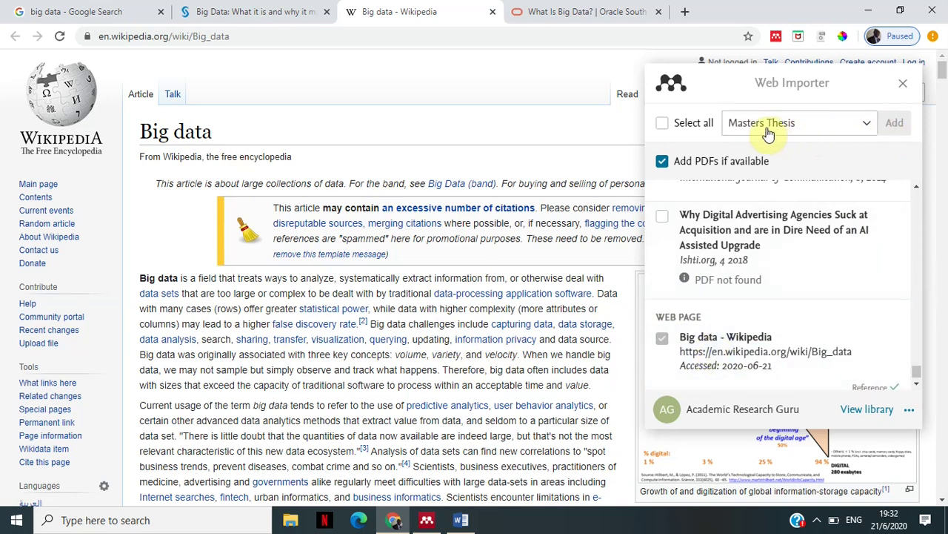
- Save Oracle's 'What Is Big Data?' page into Masters Thesis with the Web Importer
left_click(592, 14)
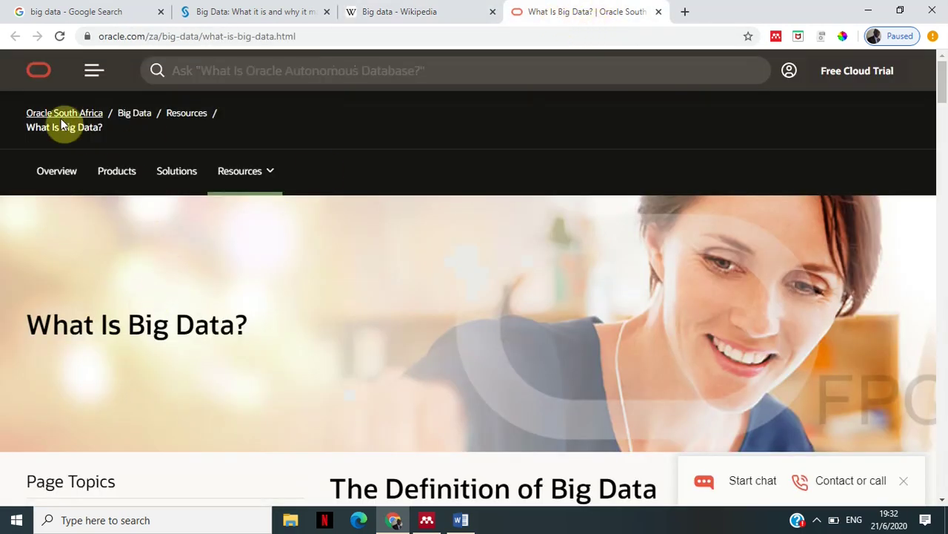
left_click(776, 37)
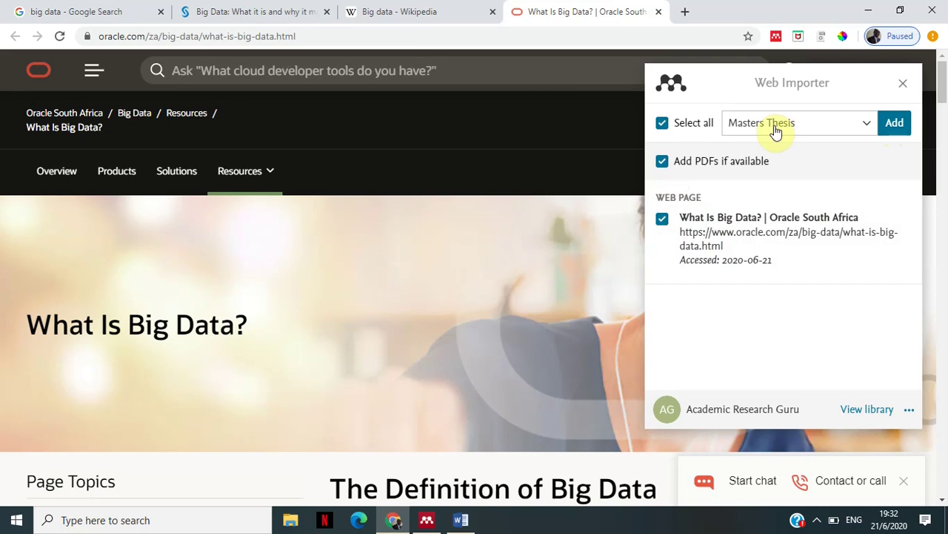
left_click(896, 126)
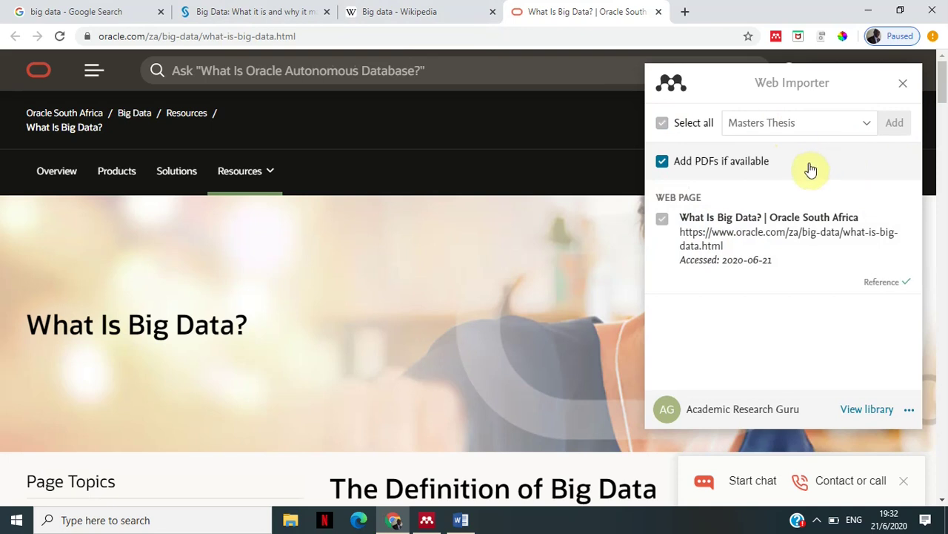
- Return to Mendeley Desktop and select the Masters Thesis folder
left_click(427, 521)
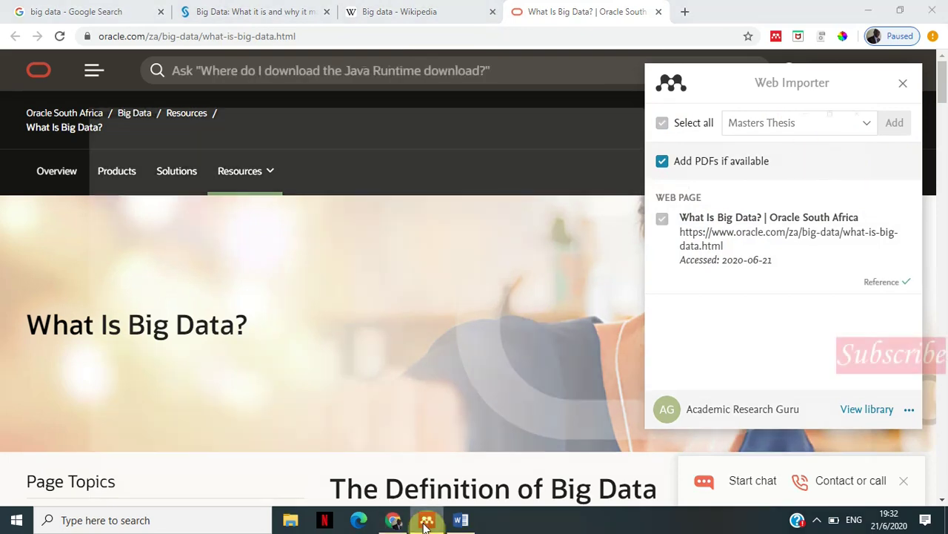
left_click(49, 220)
left_click(49, 208)
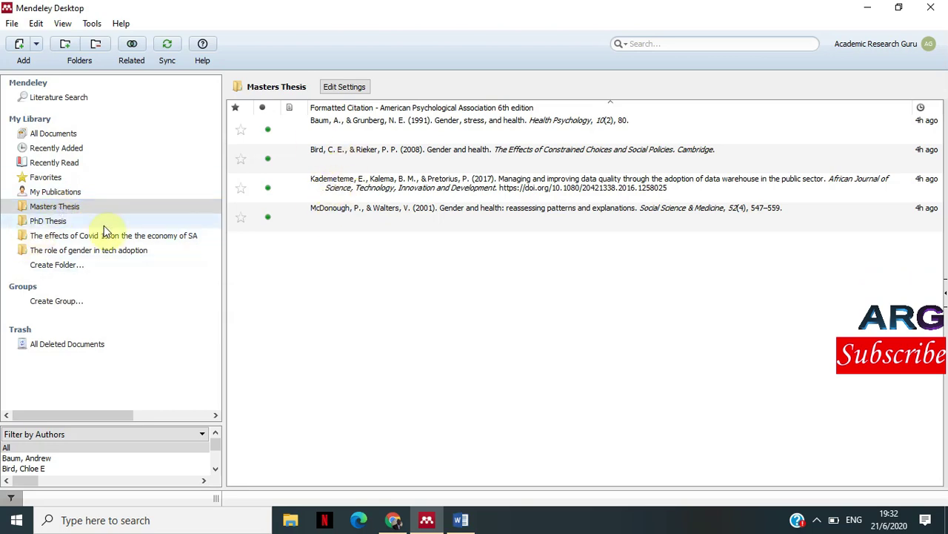
- Synchronize the library, then select the new Oracle reference among the three imported pages
left_click(12, 24)
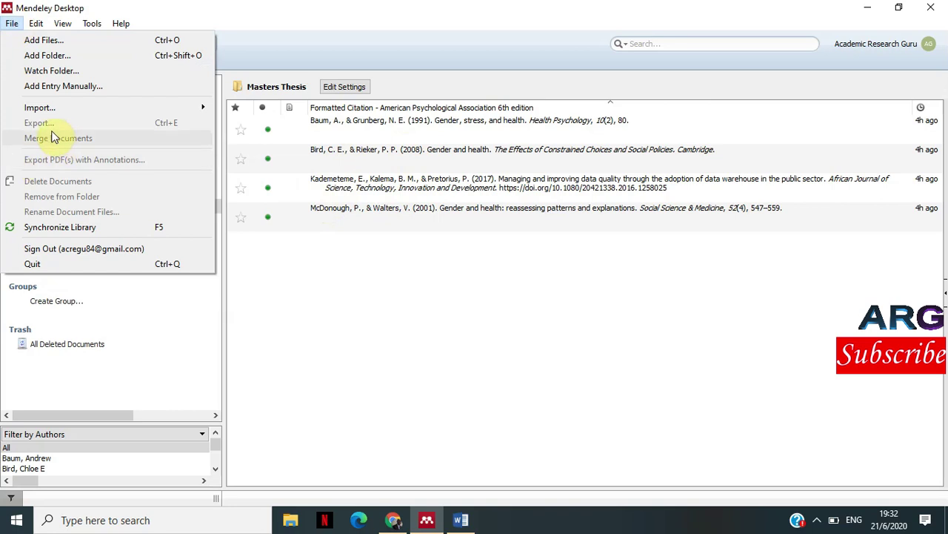
left_click(43, 230)
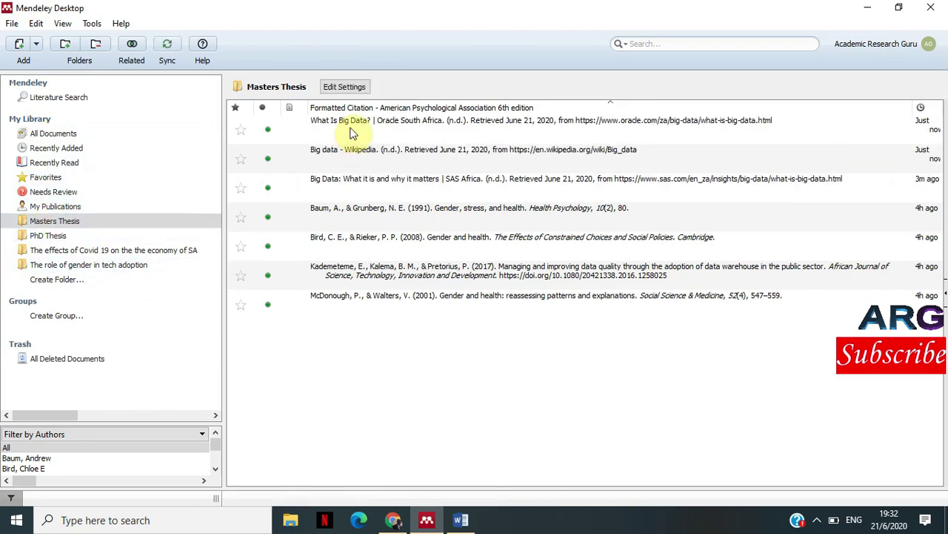
left_click(352, 132)
left_click(355, 189, "shift")
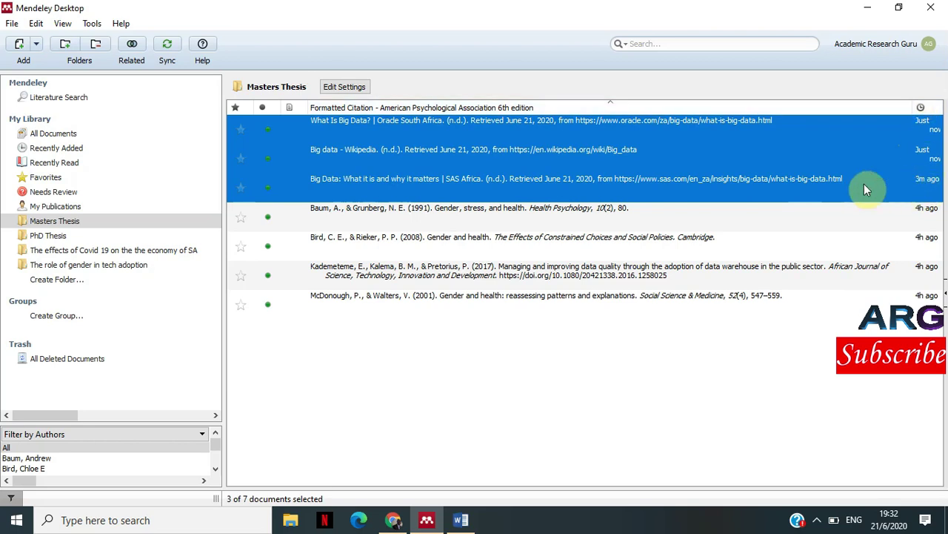
left_click(311, 131)
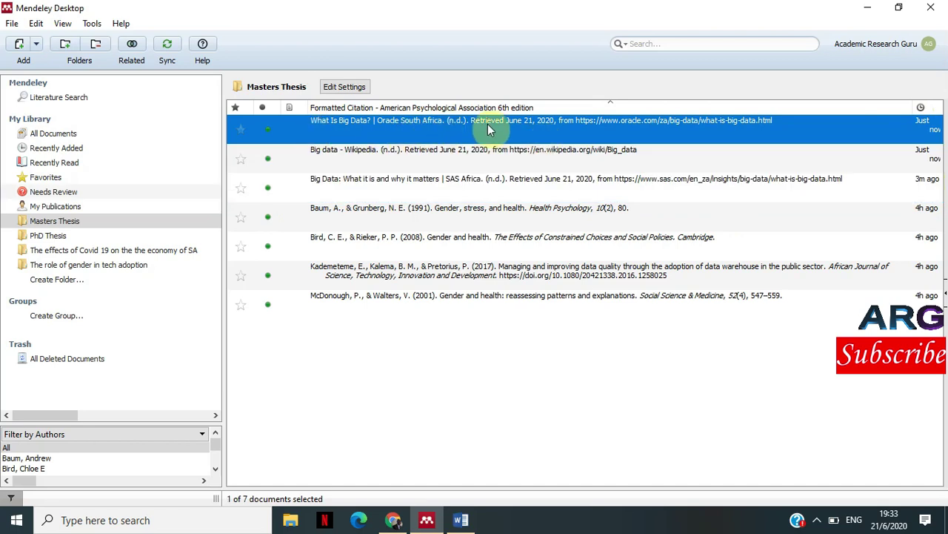
- Open the Oracle reference's details, leave Authors blank, and hide the document details panel
double_click(332, 136)
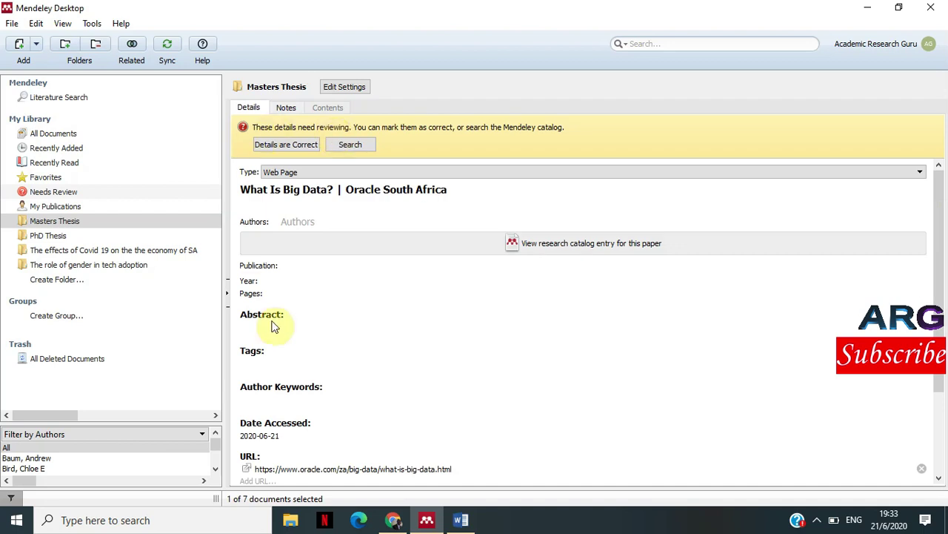
scroll(316, 328, "down", 1)
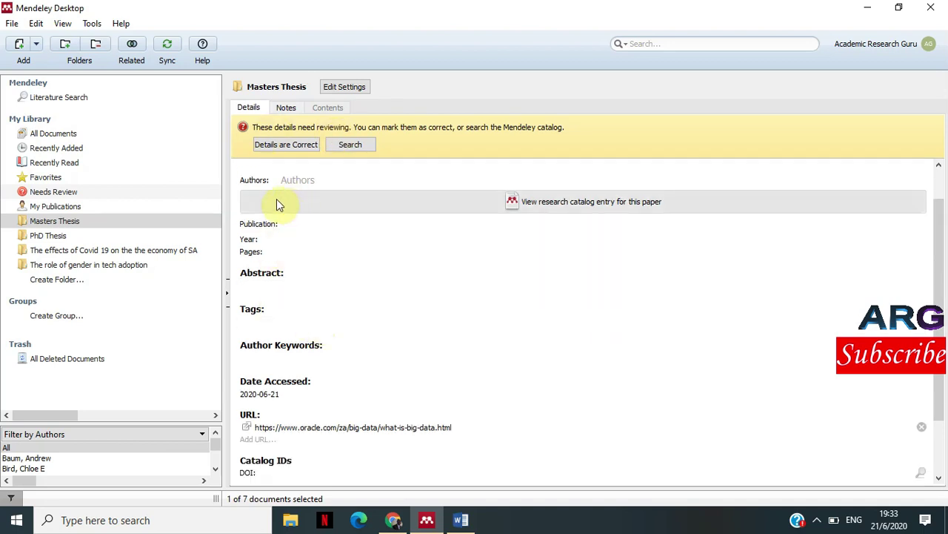
scroll(311, 221, "up", 1)
left_click(311, 221)
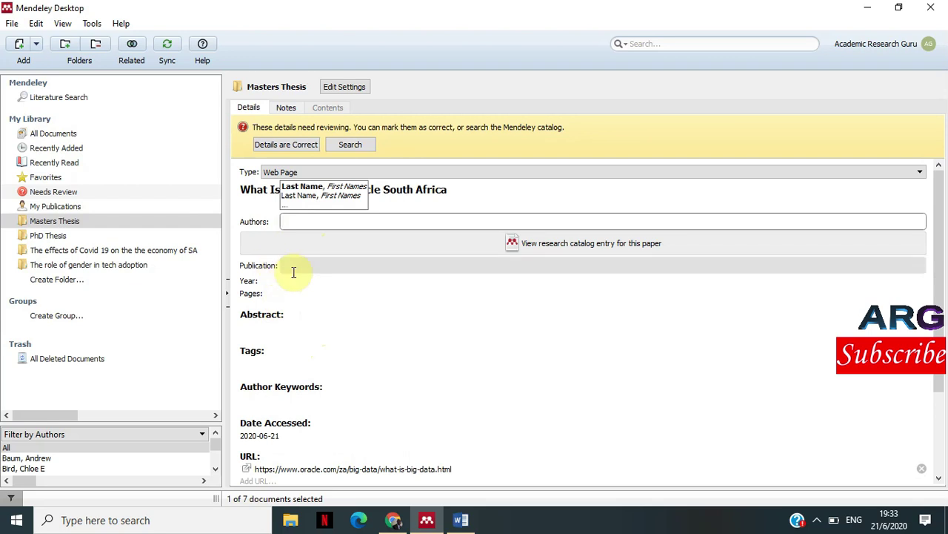
left_click(317, 281)
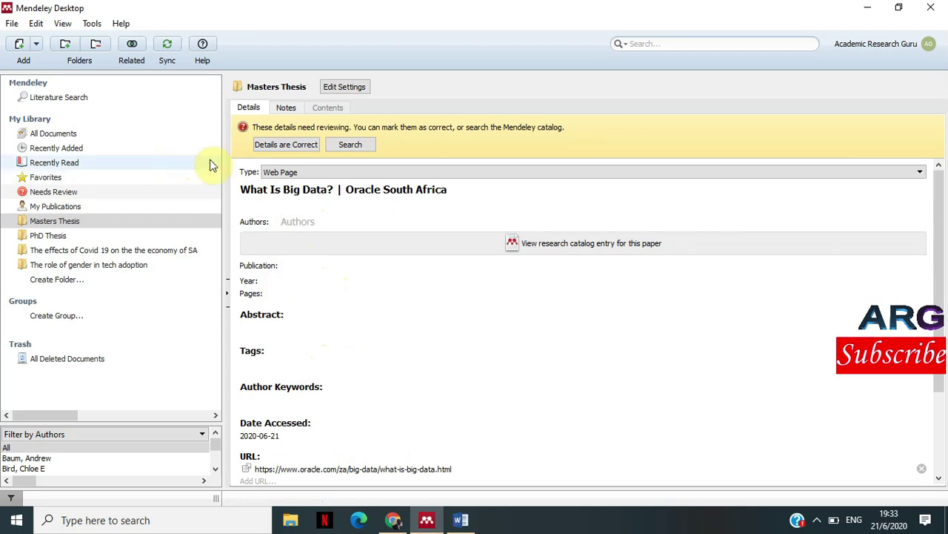
left_click(63, 24)
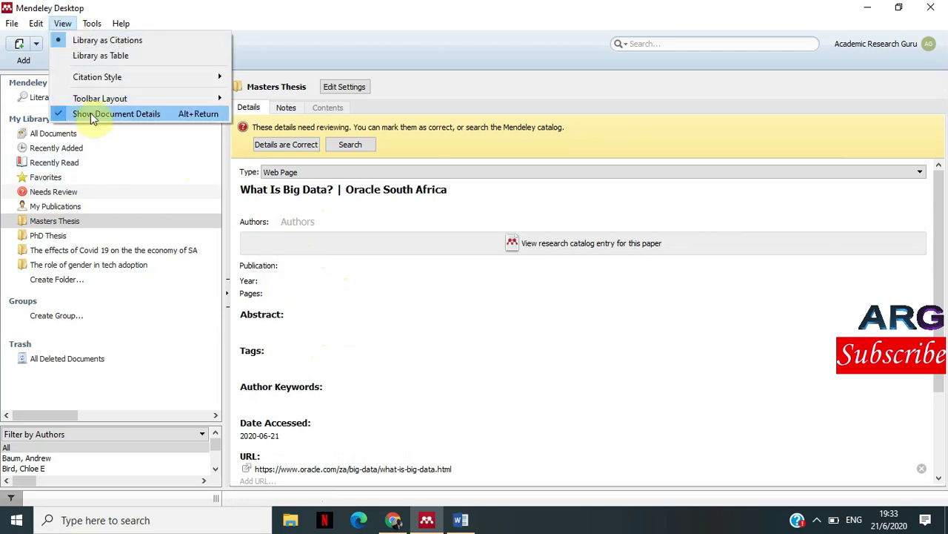
left_click(96, 113)
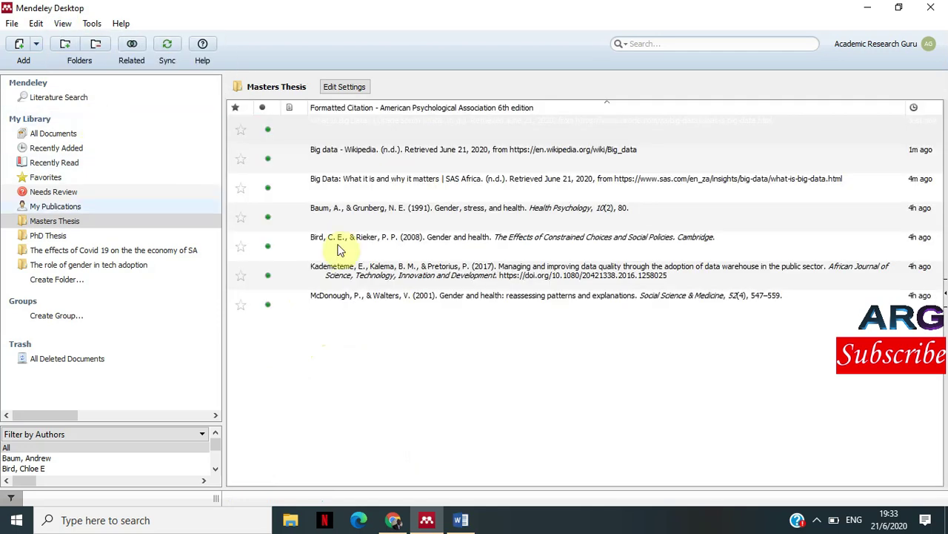
- Open the details of the 'Big data - Wikipedia' reference
left_click(361, 165)
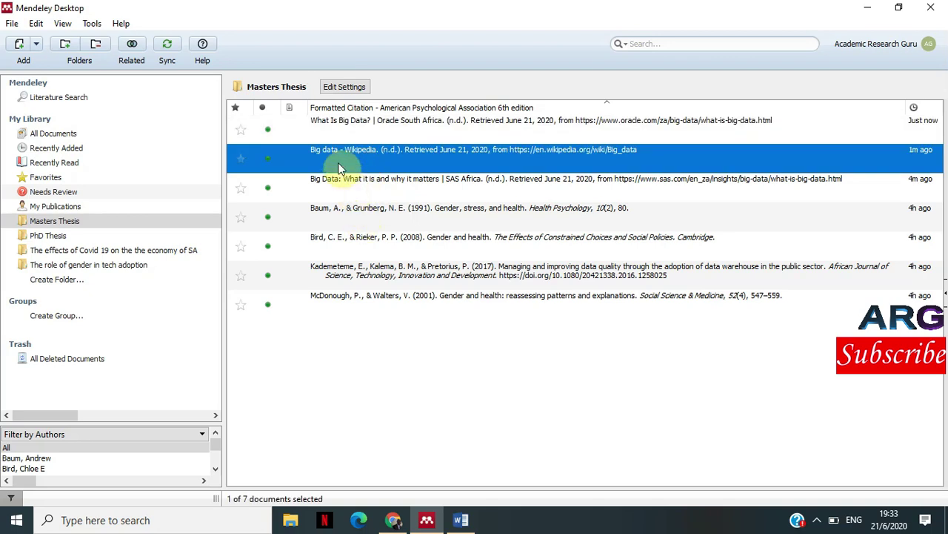
double_click(338, 154)
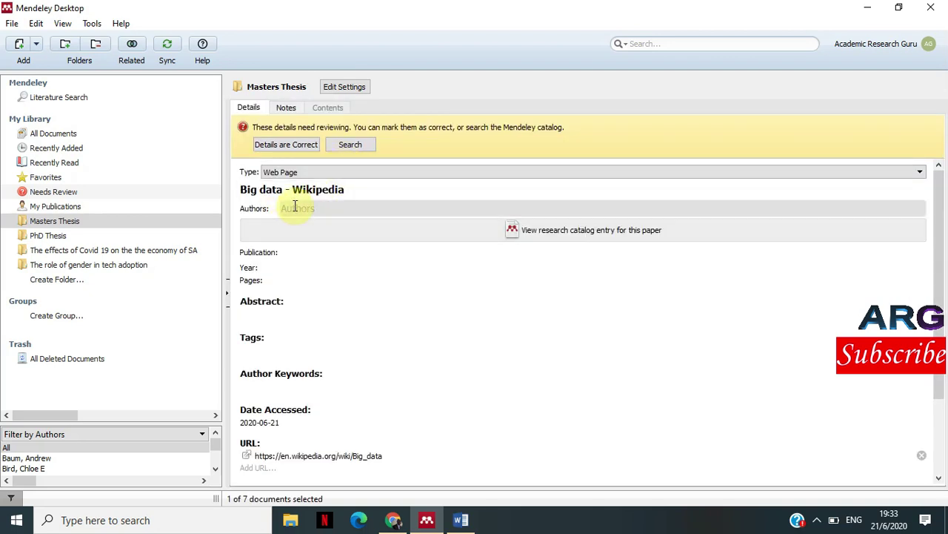
scroll(292, 229, "down", 1)
scroll(284, 223, "up", 1)
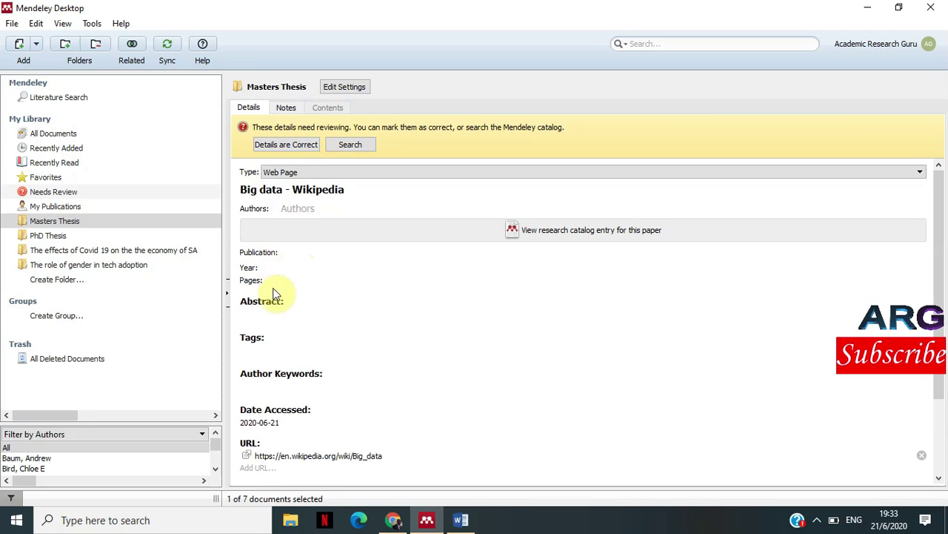
left_click(63, 24)
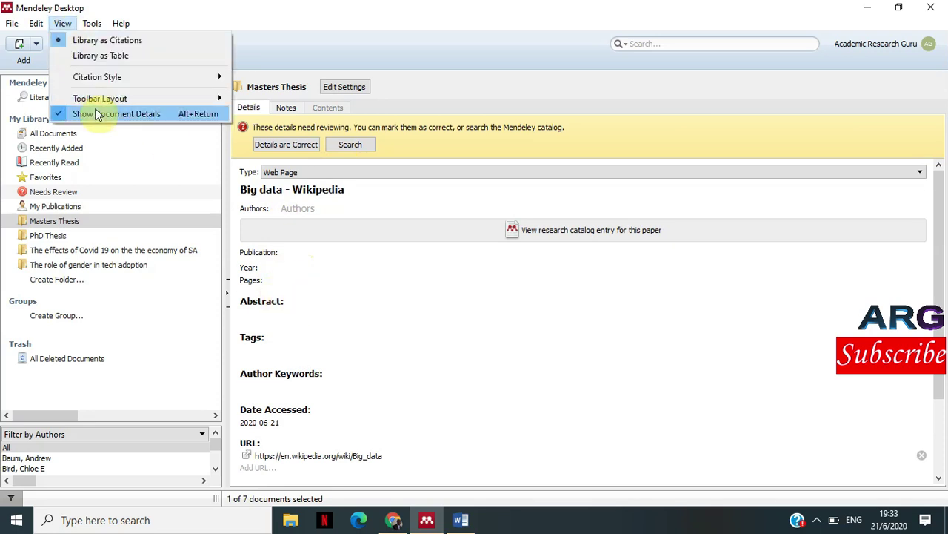
left_click(291, 233)
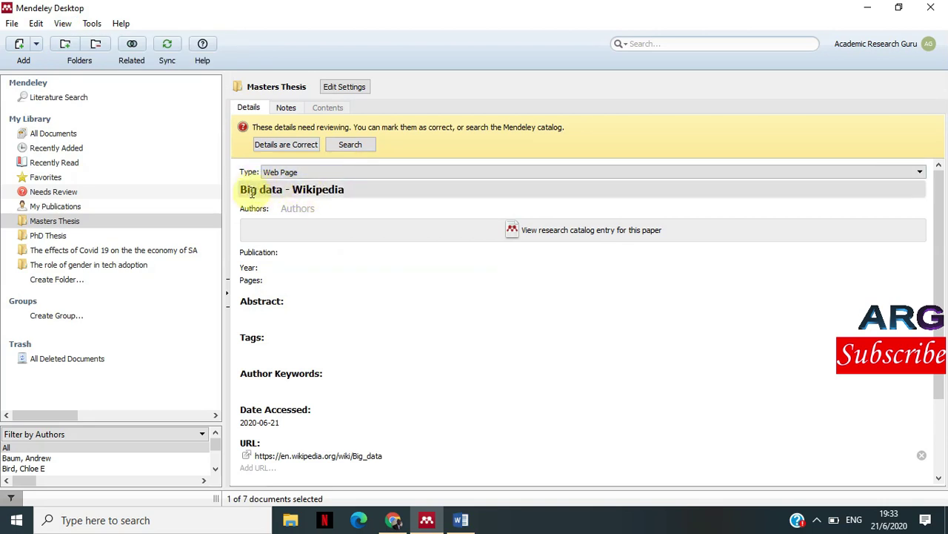
- Retitle the reference 'Big data' and set Wikipedia as its author
left_click_drag(343, 190, 297, 188)
key("ctrl+c")
key("BackSpace")
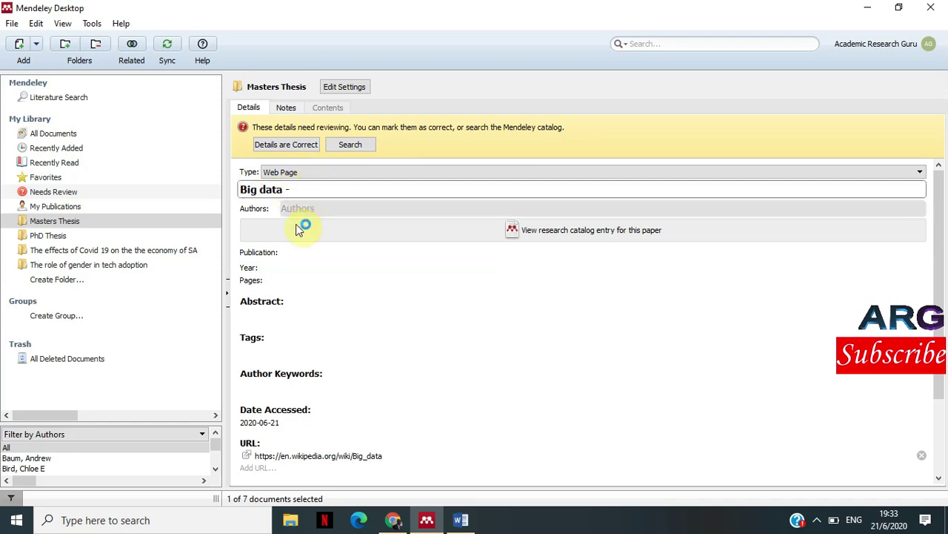
left_click(296, 210)
key("ctrl+v")
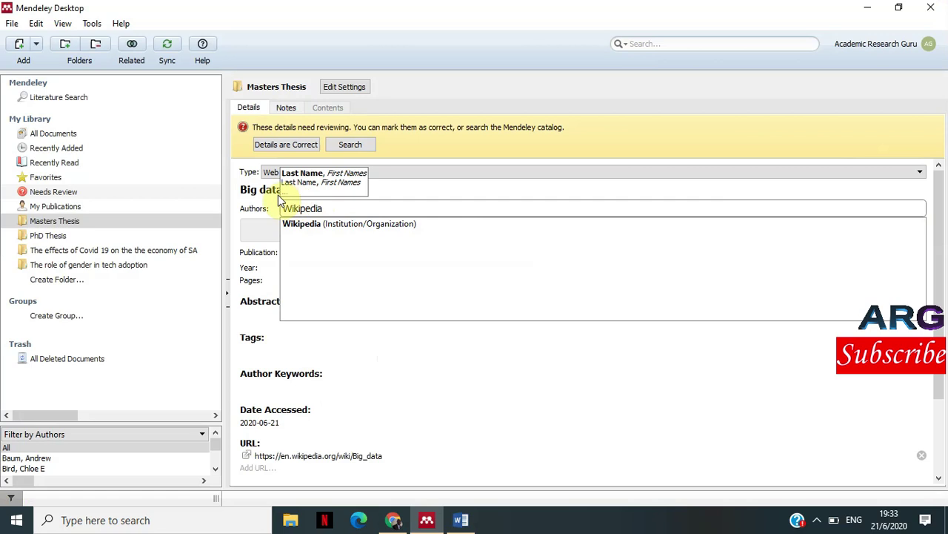
left_click(296, 191)
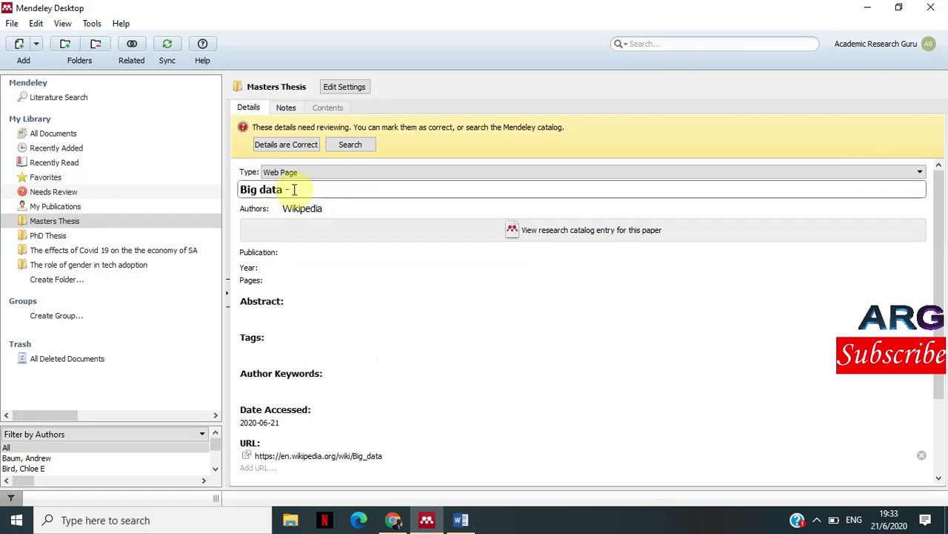
left_click(291, 267)
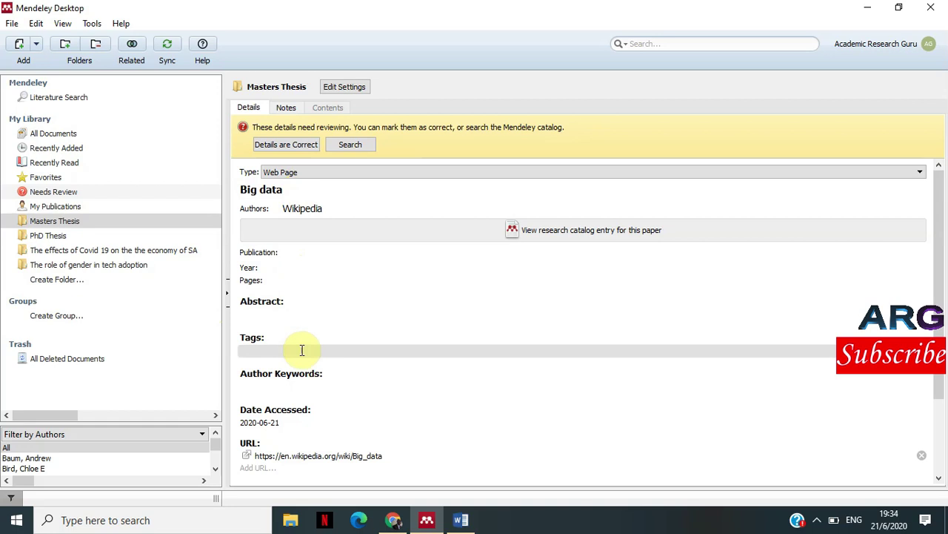
left_click(288, 269)
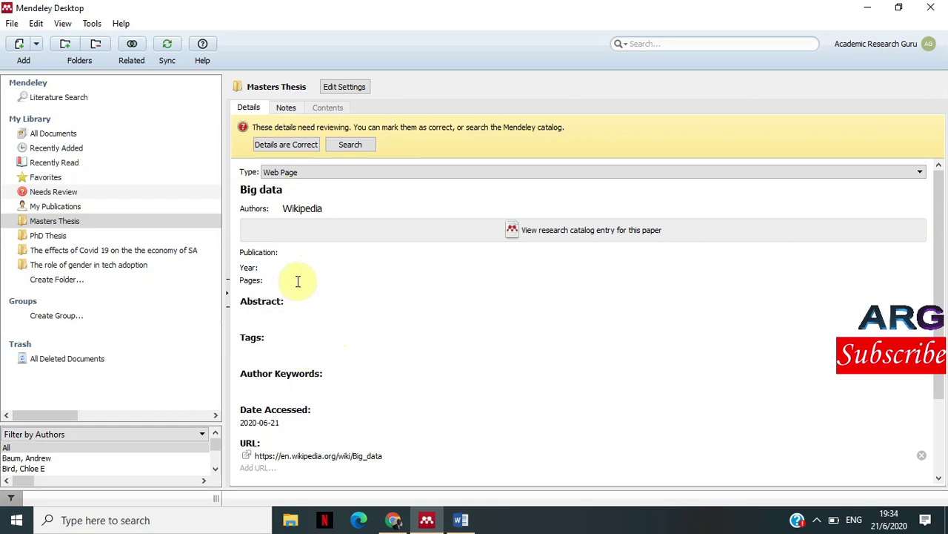
- Hide the document details panel and select the first reference in the list
left_click(63, 24)
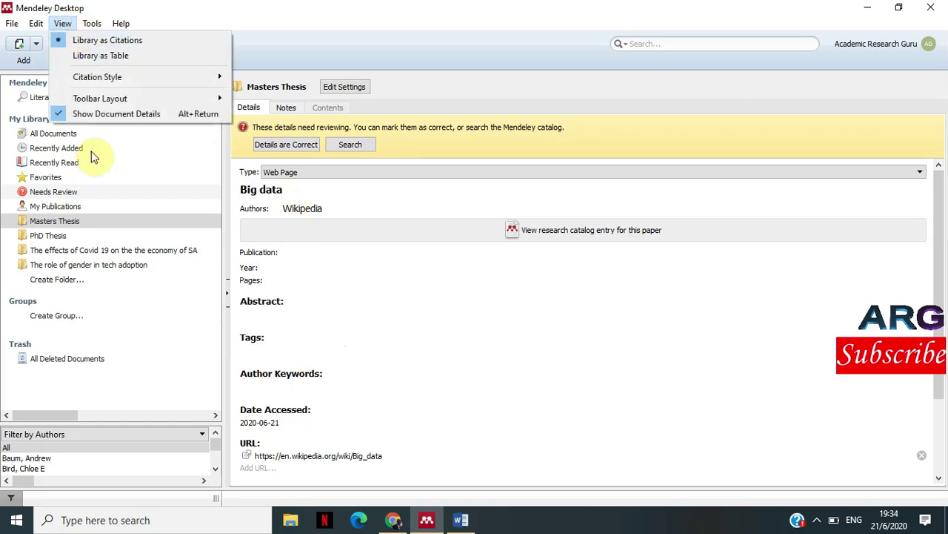
left_click(108, 114)
left_click(361, 134)
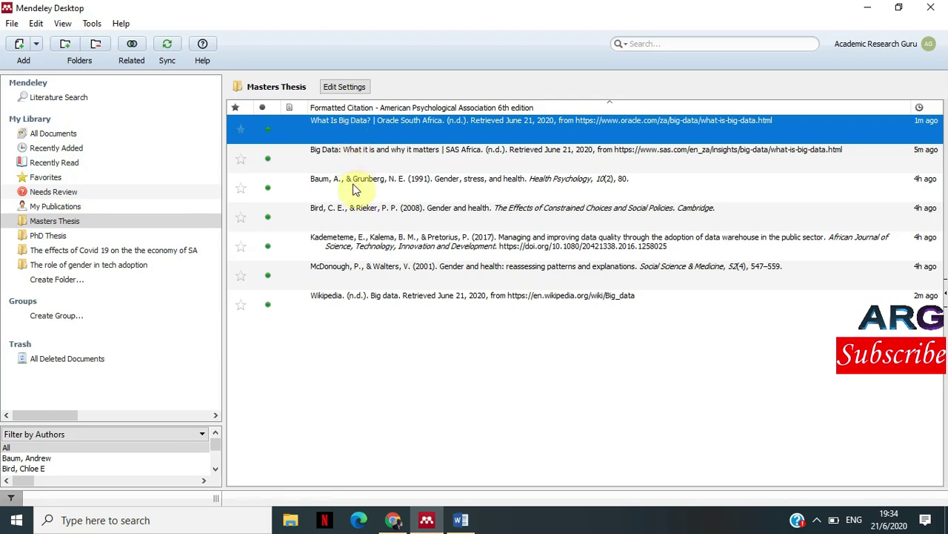
- Open the SAS reference's details and move 'SAS Africa' from its title into Authors
left_click(331, 306)
double_click(349, 155)
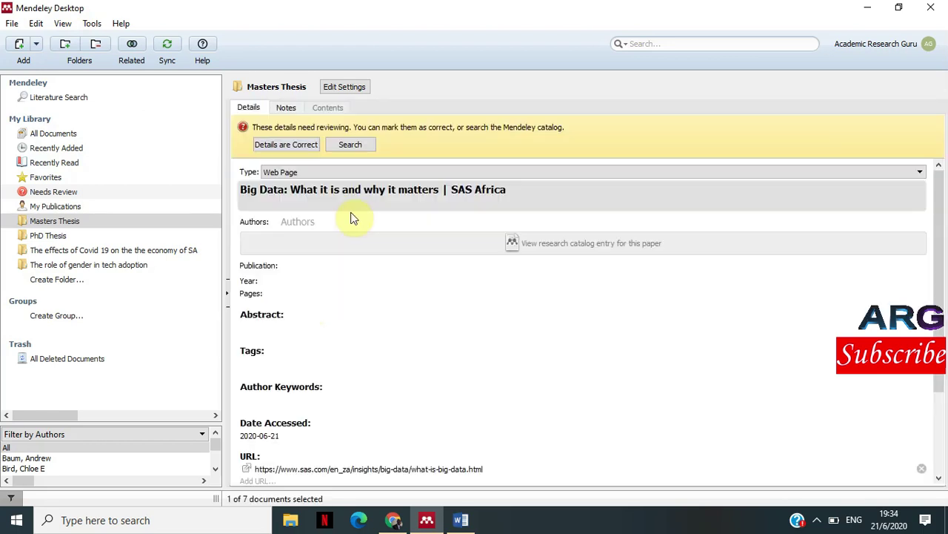
left_click_drag(513, 191, 453, 189)
key("ctrl+x")
left_click(293, 210)
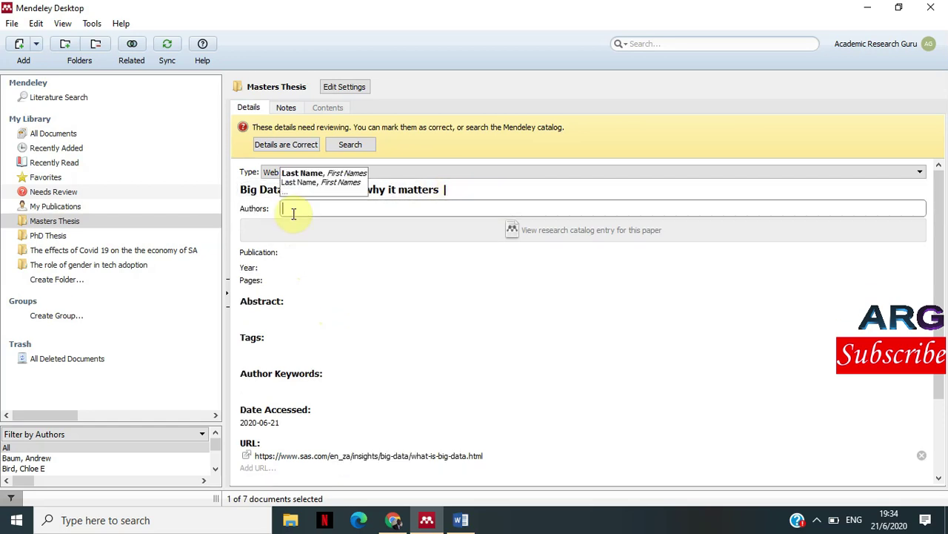
key("ctrl+v")
left_click(468, 192)
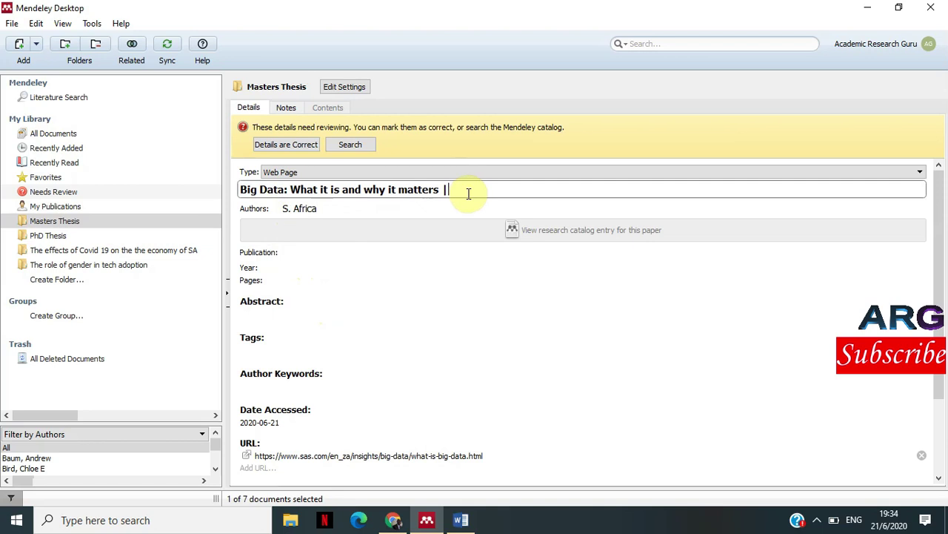
- Correct the author name to Africa SAS and hide the document details panel
left_click(301, 210)
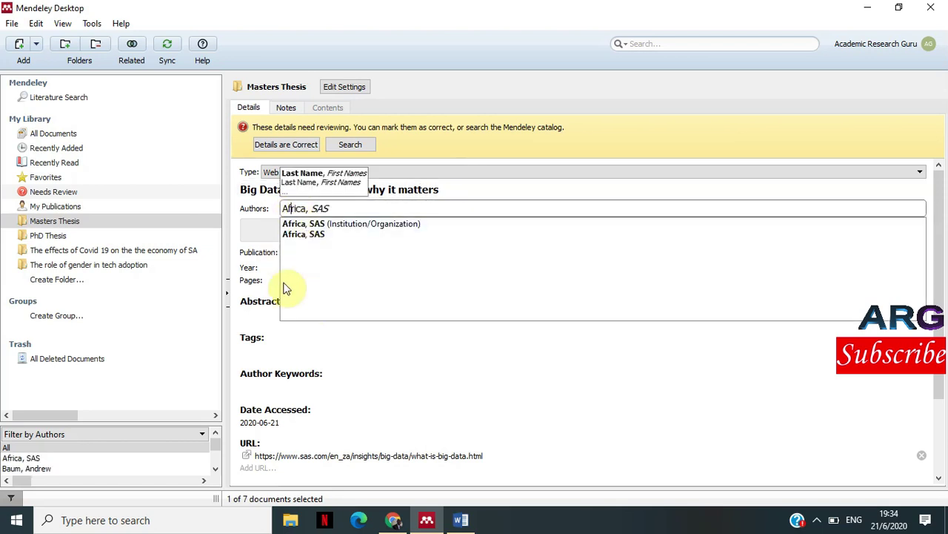
left_click(309, 233)
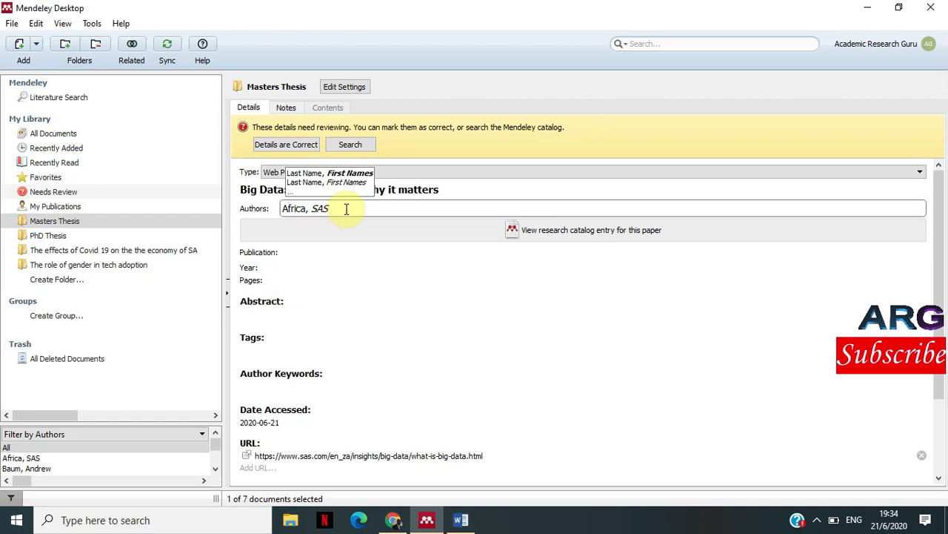
left_click(334, 253)
left_click(322, 211)
left_click_drag(284, 209, 310, 212)
left_click(313, 212)
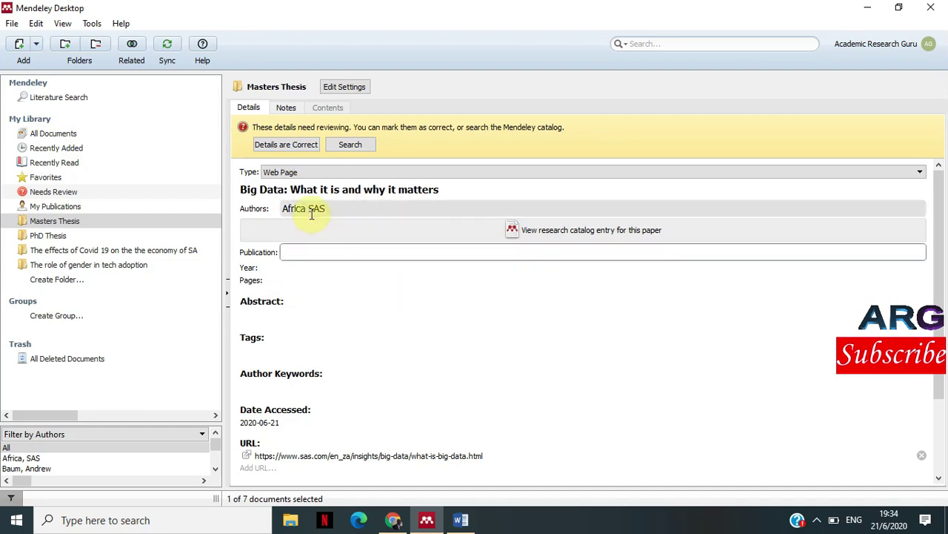
left_click(309, 210)
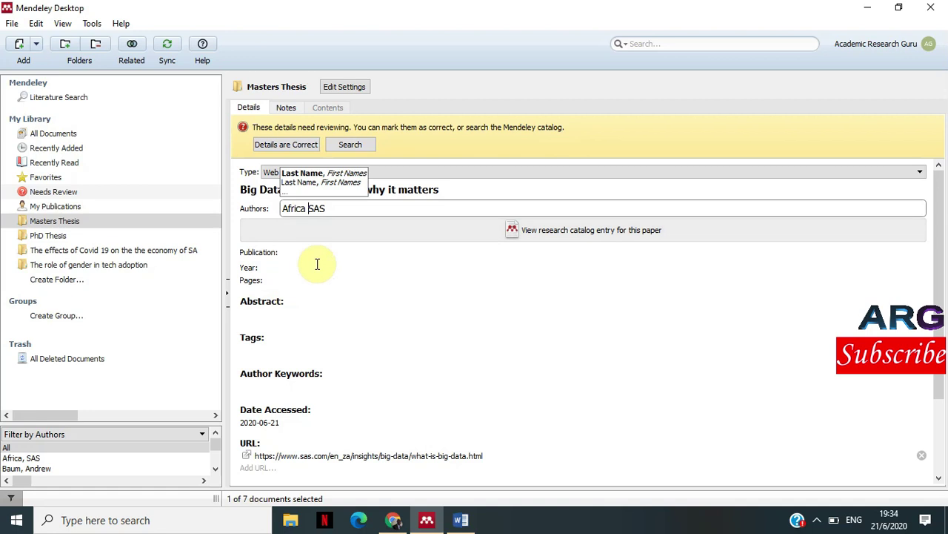
left_click(63, 23)
left_click(95, 116)
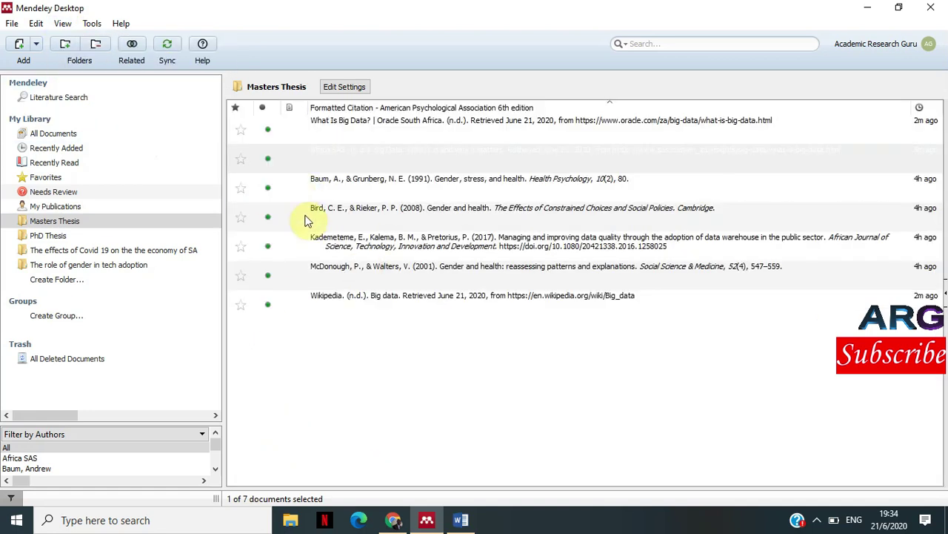